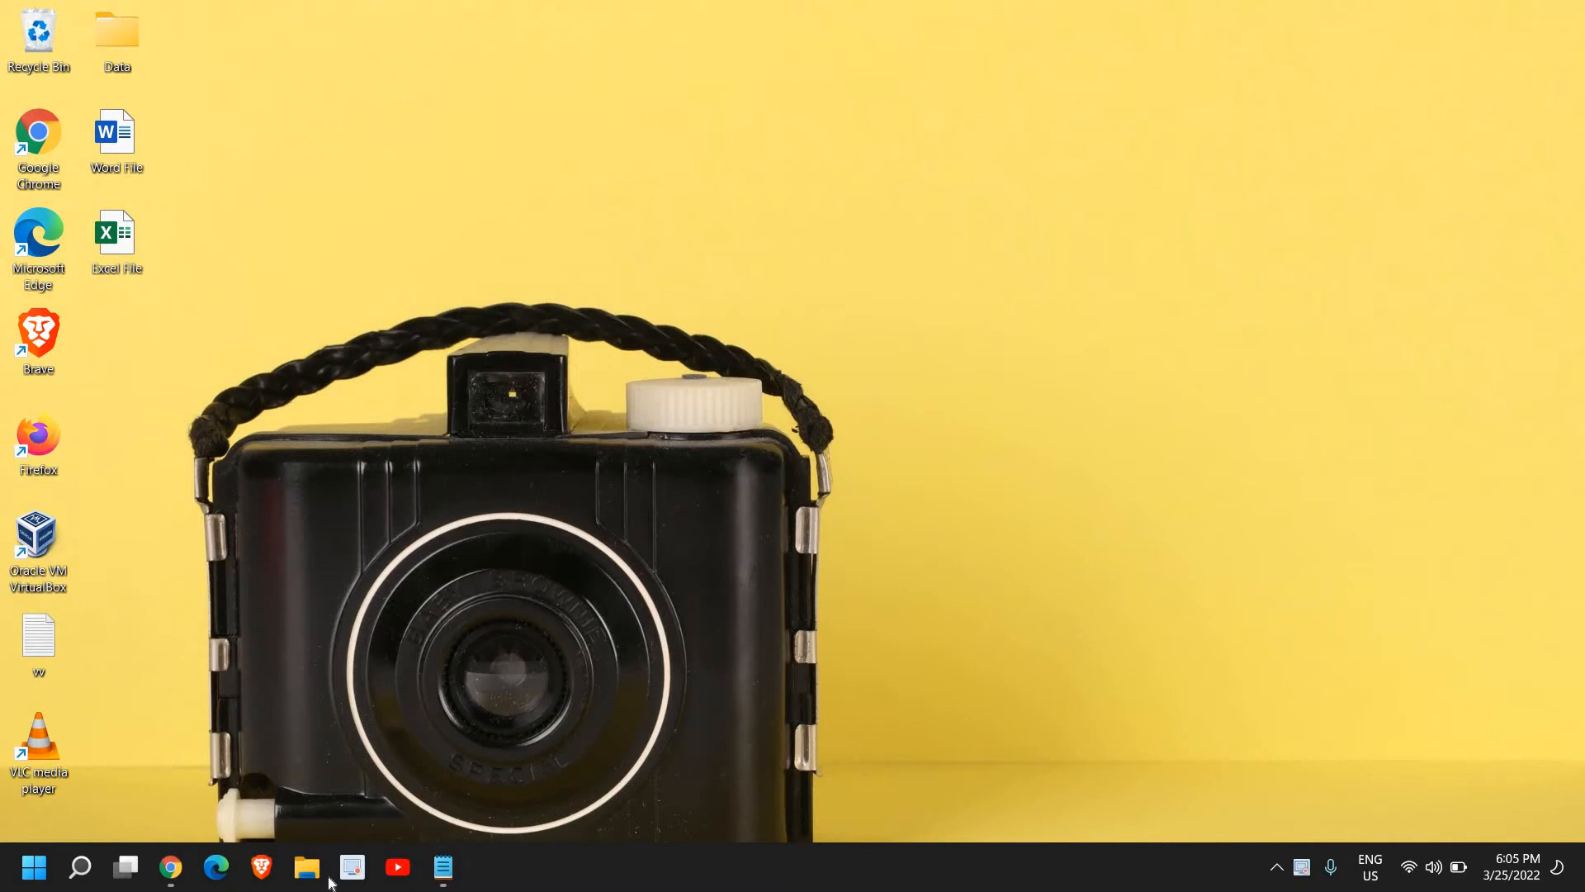
# - Switch to Google Chrome, search Google for "fiverr" and open the official Fiverr website
pyautogui.click(171, 867)
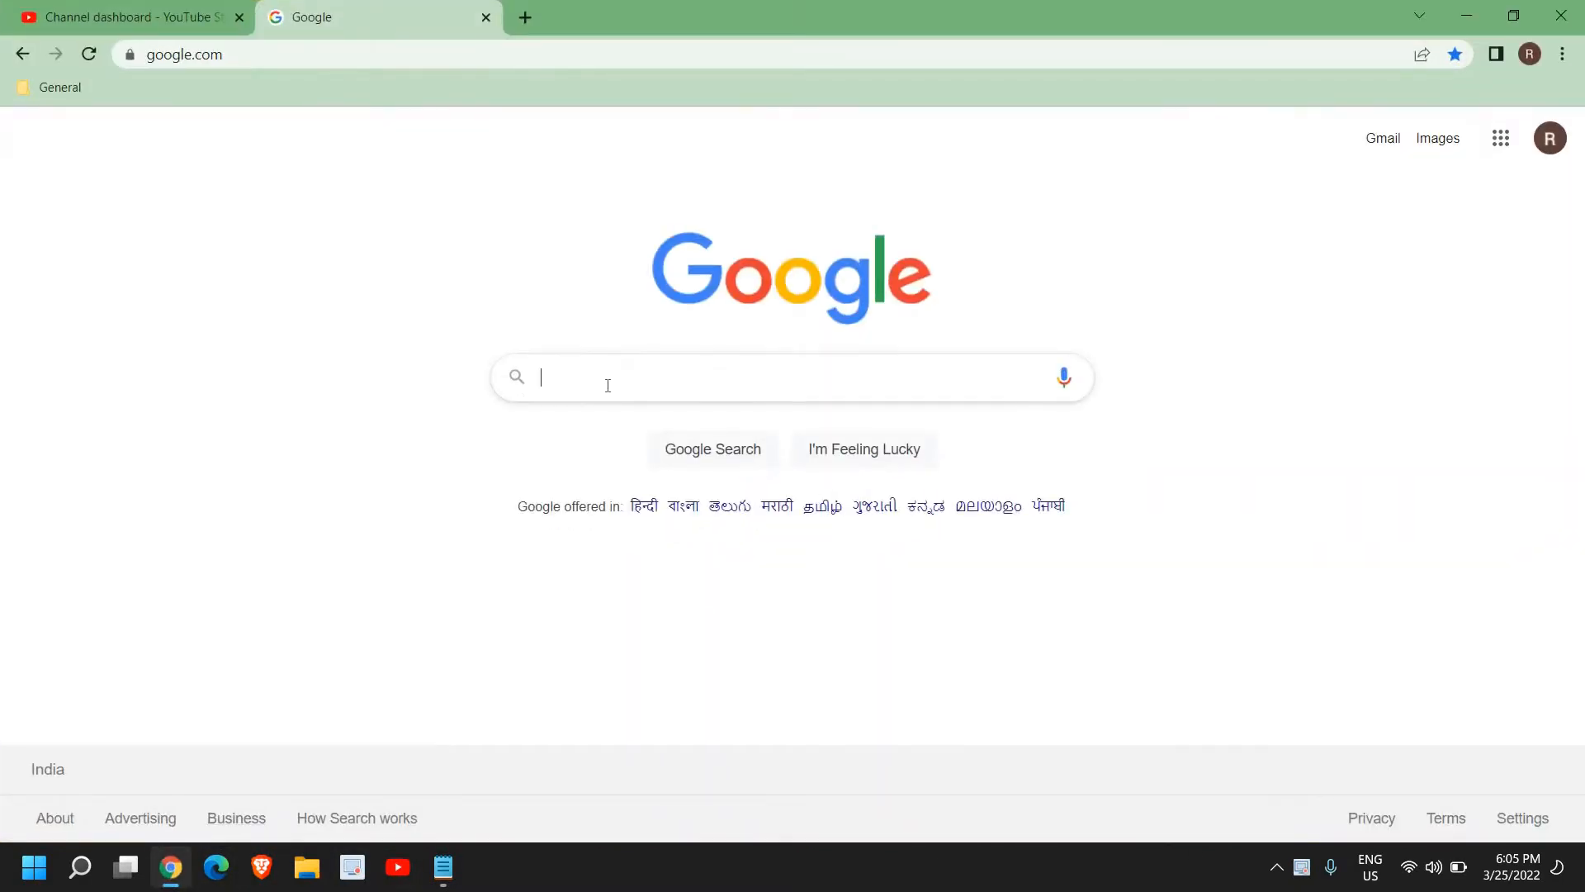
pyautogui.click(609, 388)
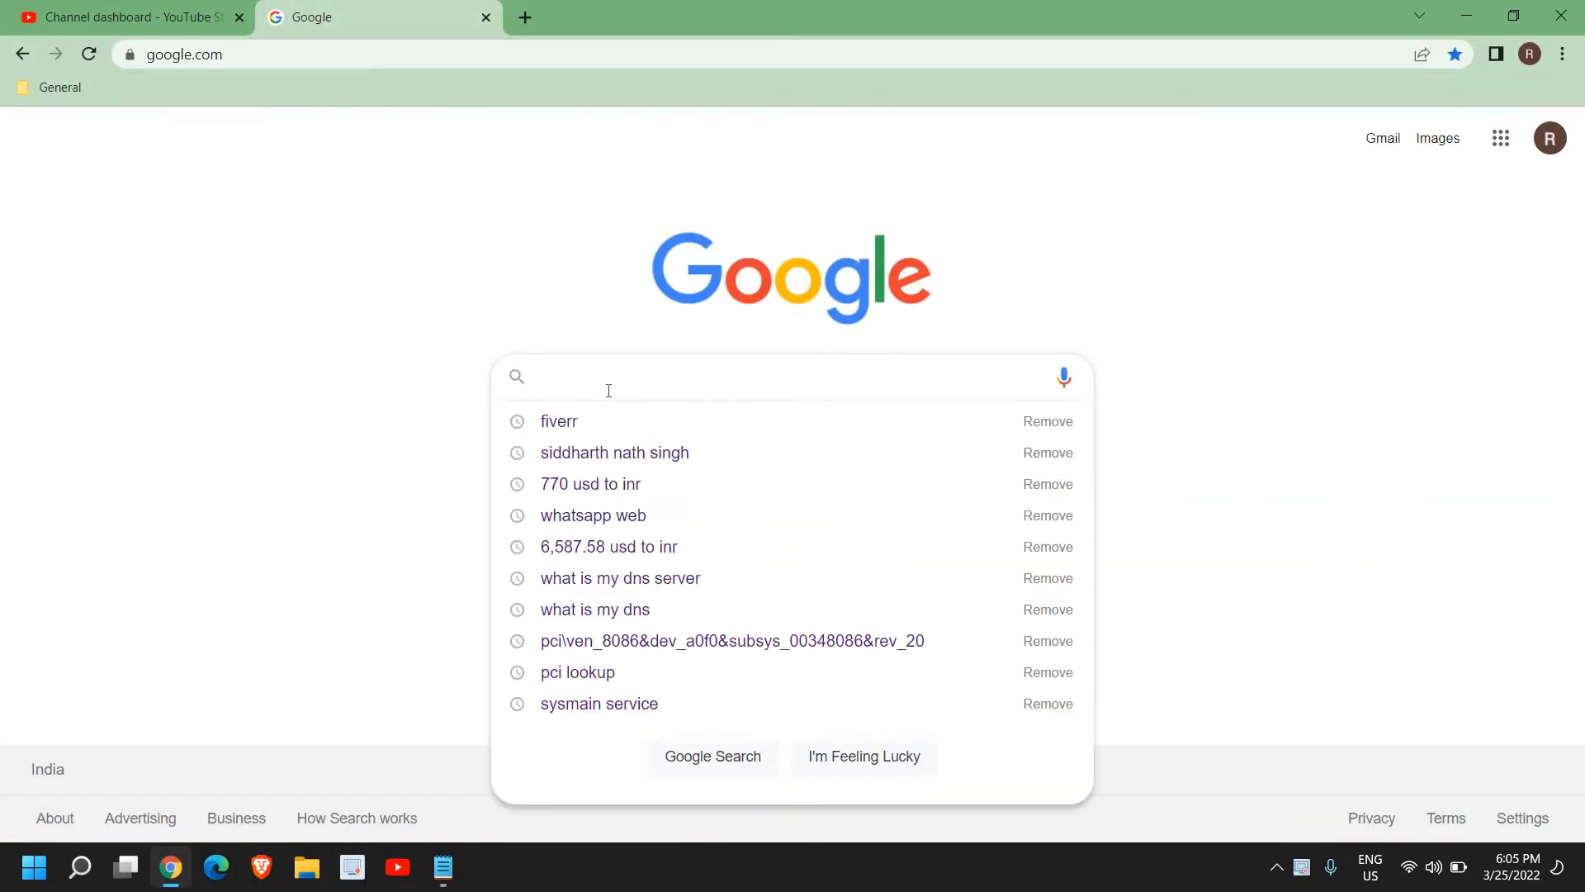
pyautogui.write('fiverr')
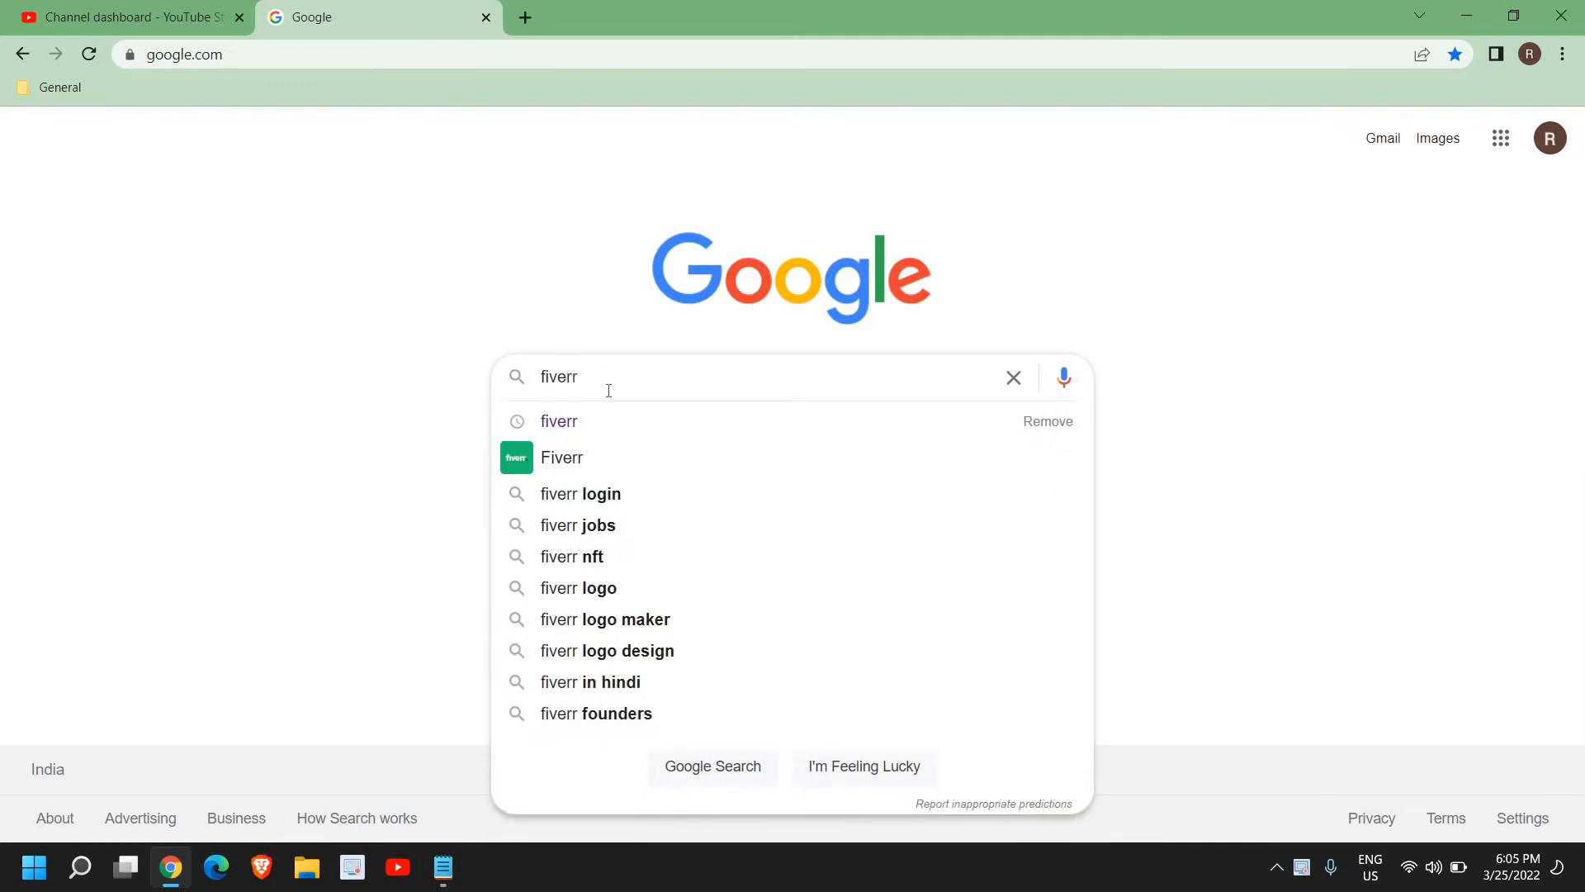
pyautogui.press('Return')
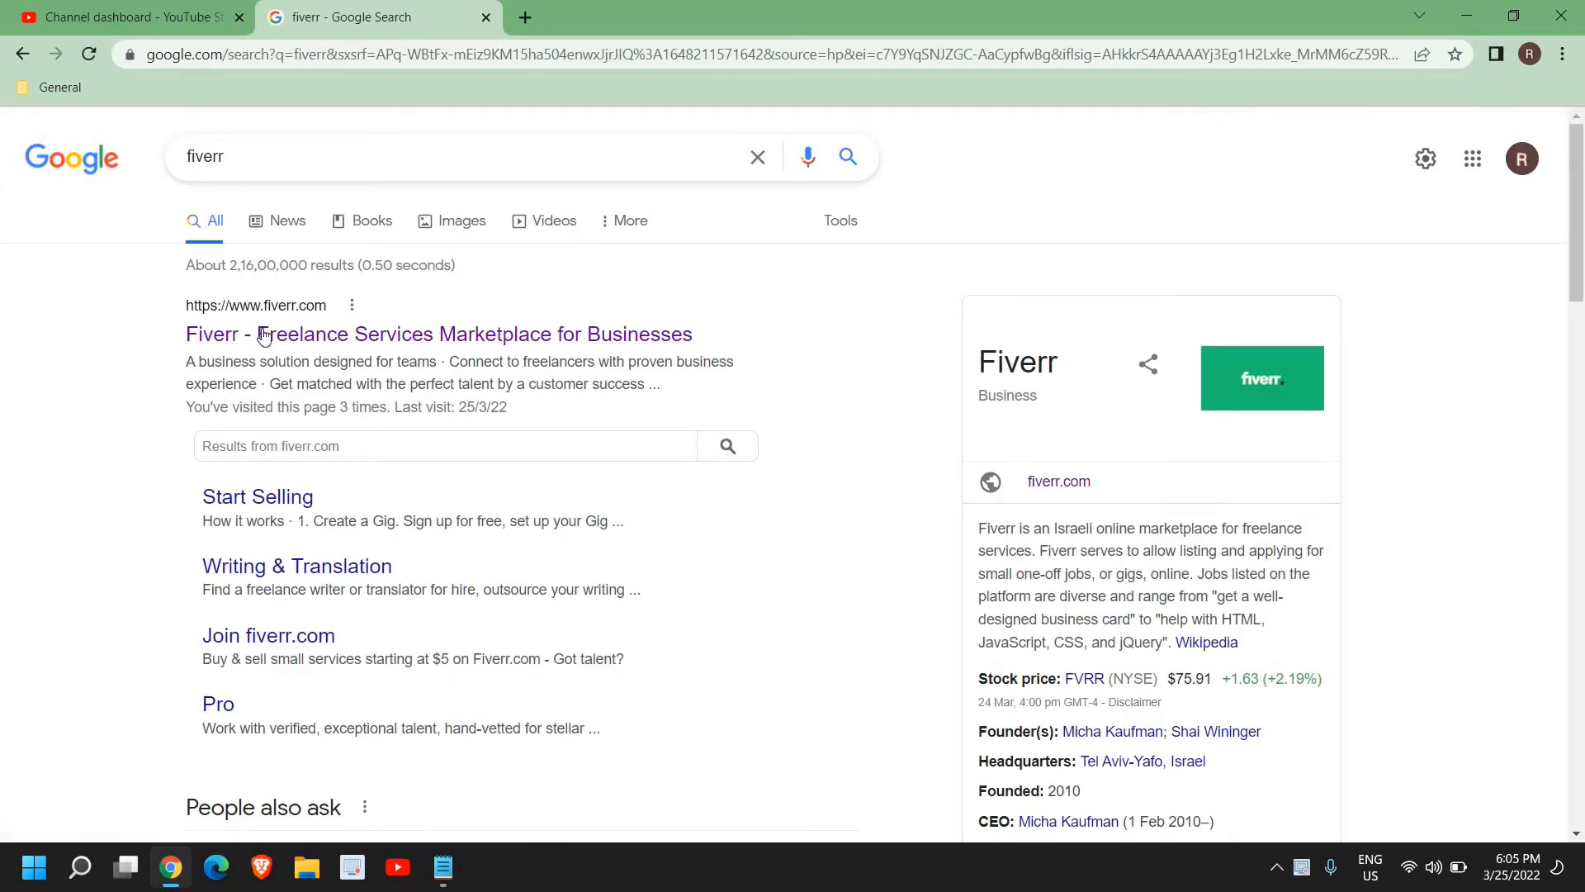
pyautogui.click(345, 335)
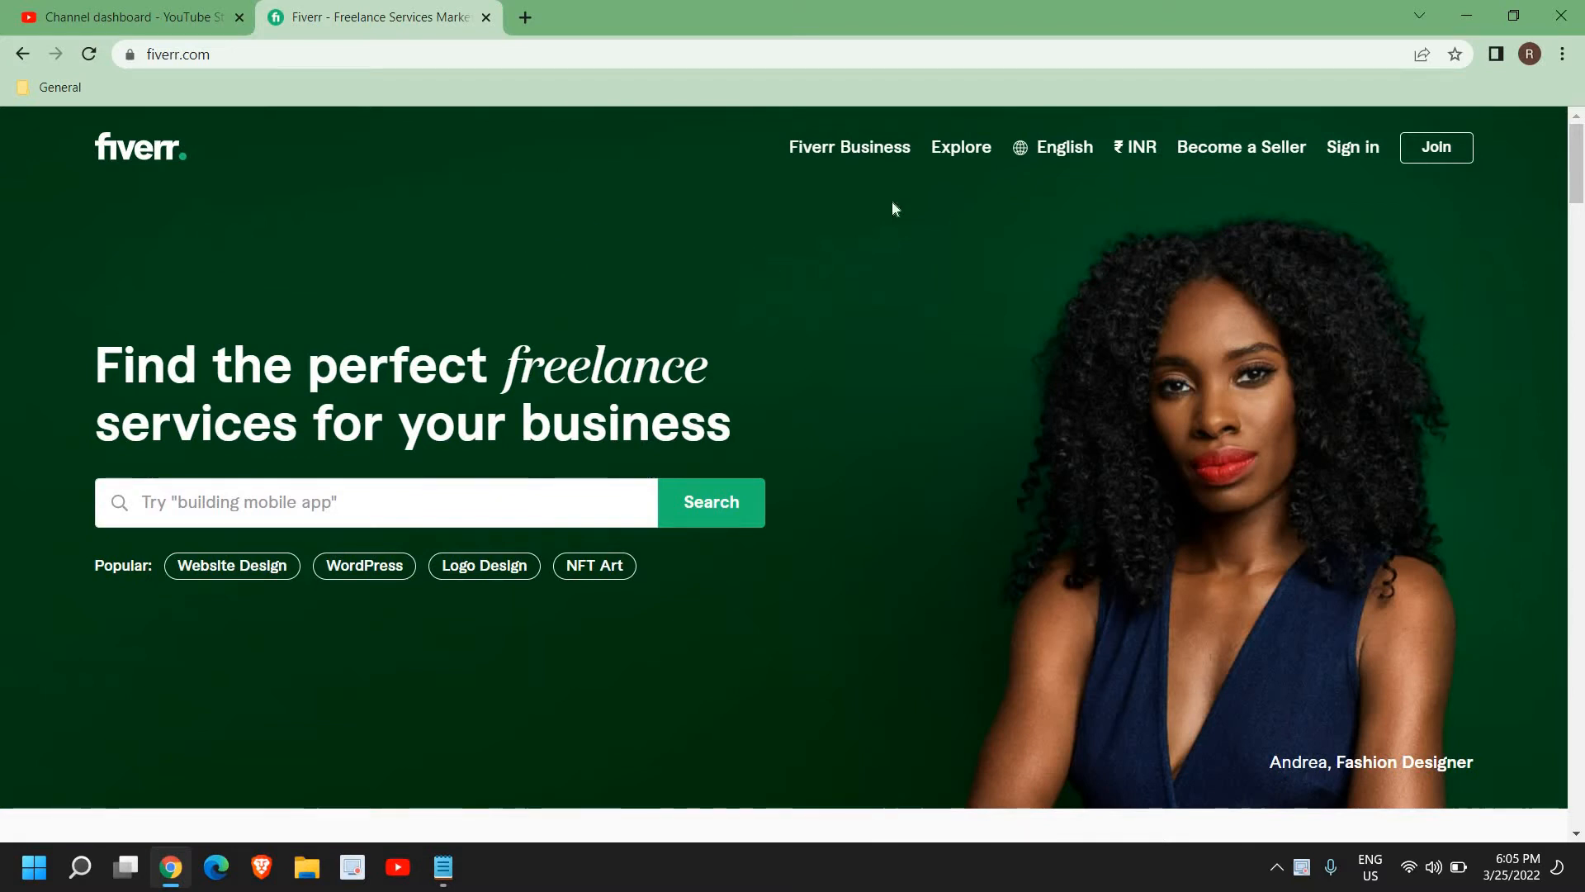
# - Begin joining Fiverr by submitting the account's email address
pyautogui.click(1437, 148)
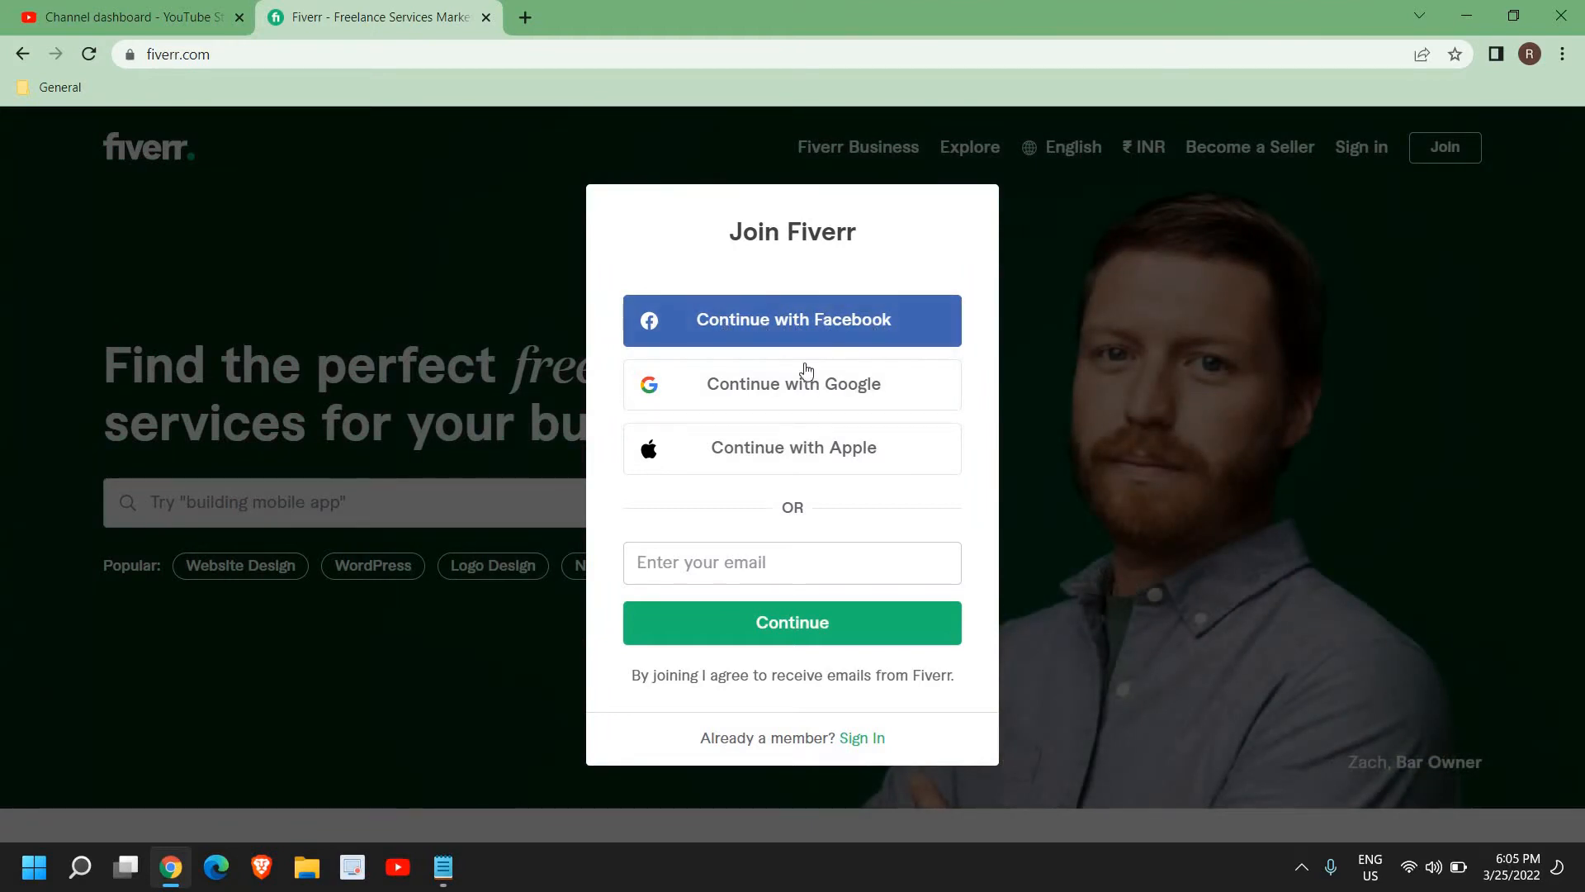
pyautogui.click(764, 578)
pyautogui.hotkey('ctrl', 'v')
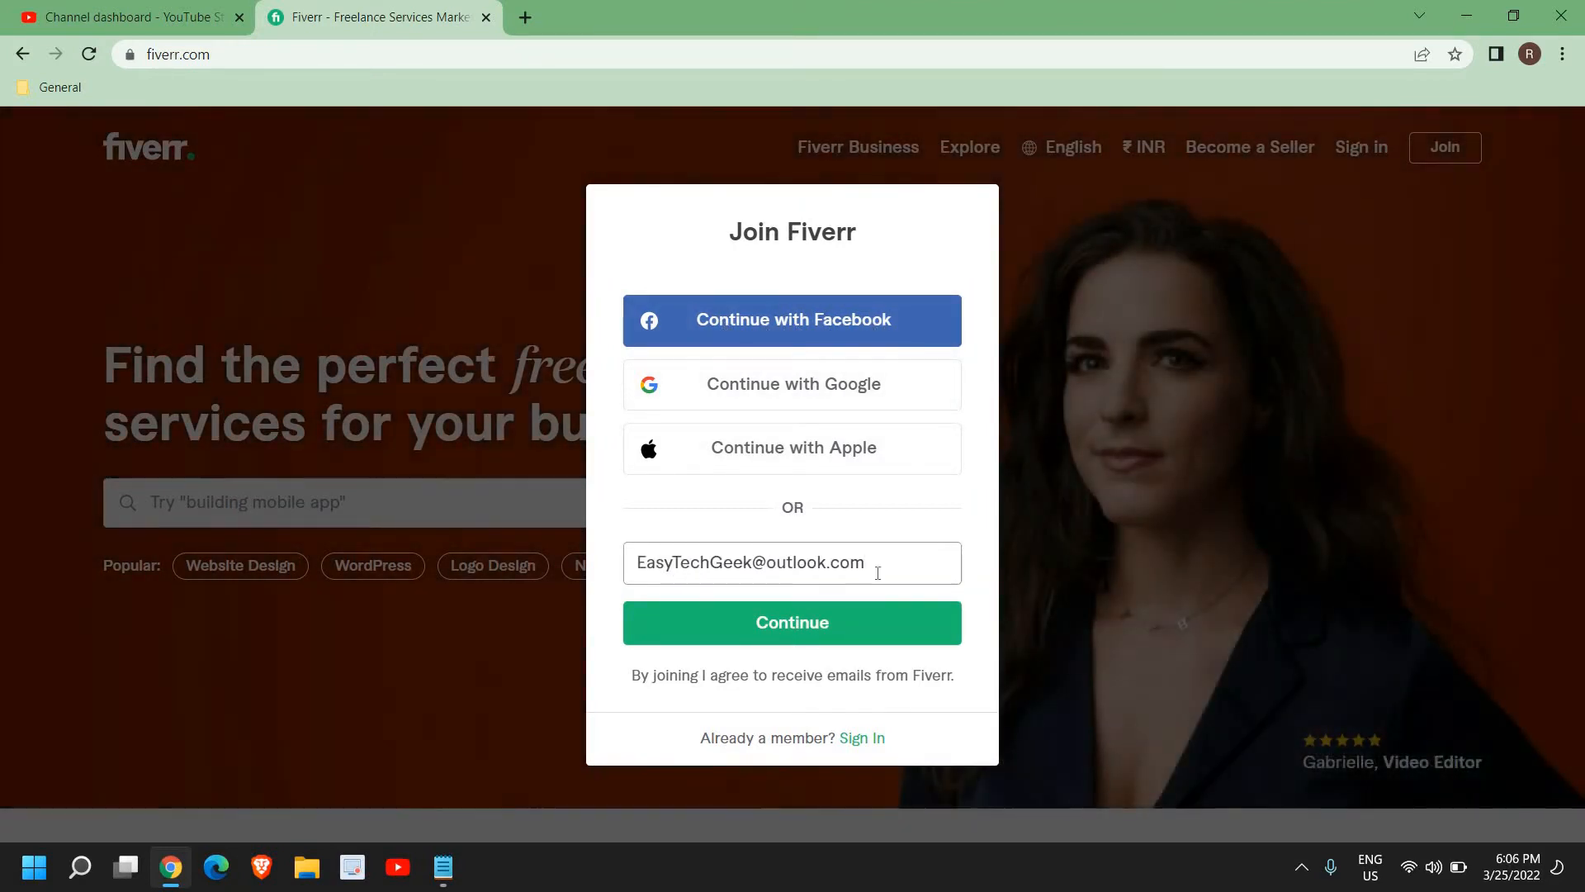
pyautogui.click(827, 634)
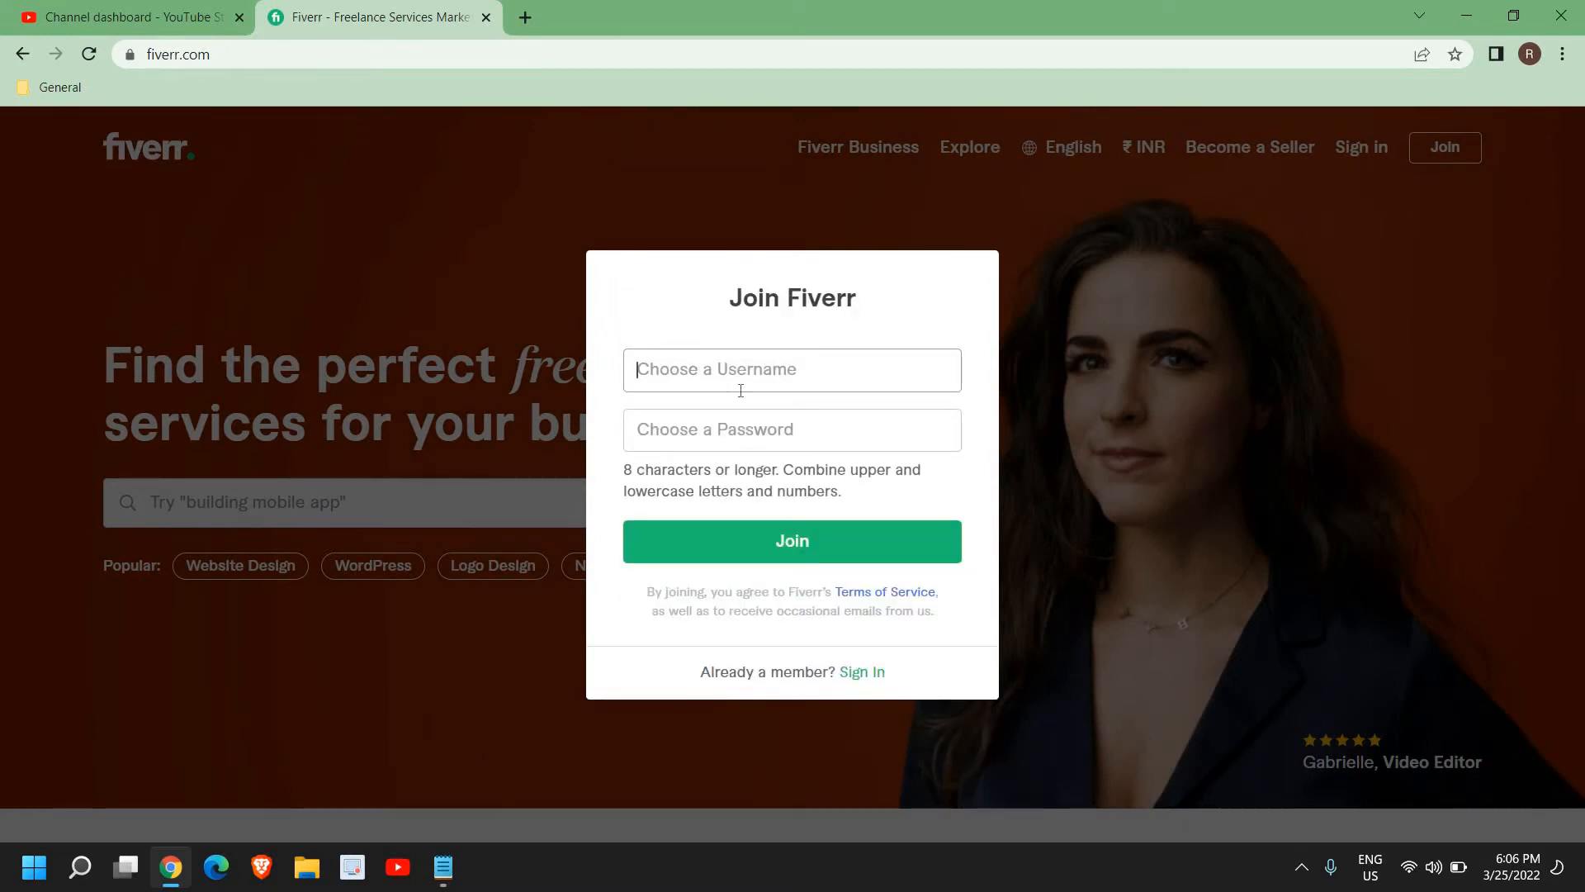
# - Choose EasyTechGeek as the username, enter the account password and submit the Fiverr registration
pyautogui.write('Ea')
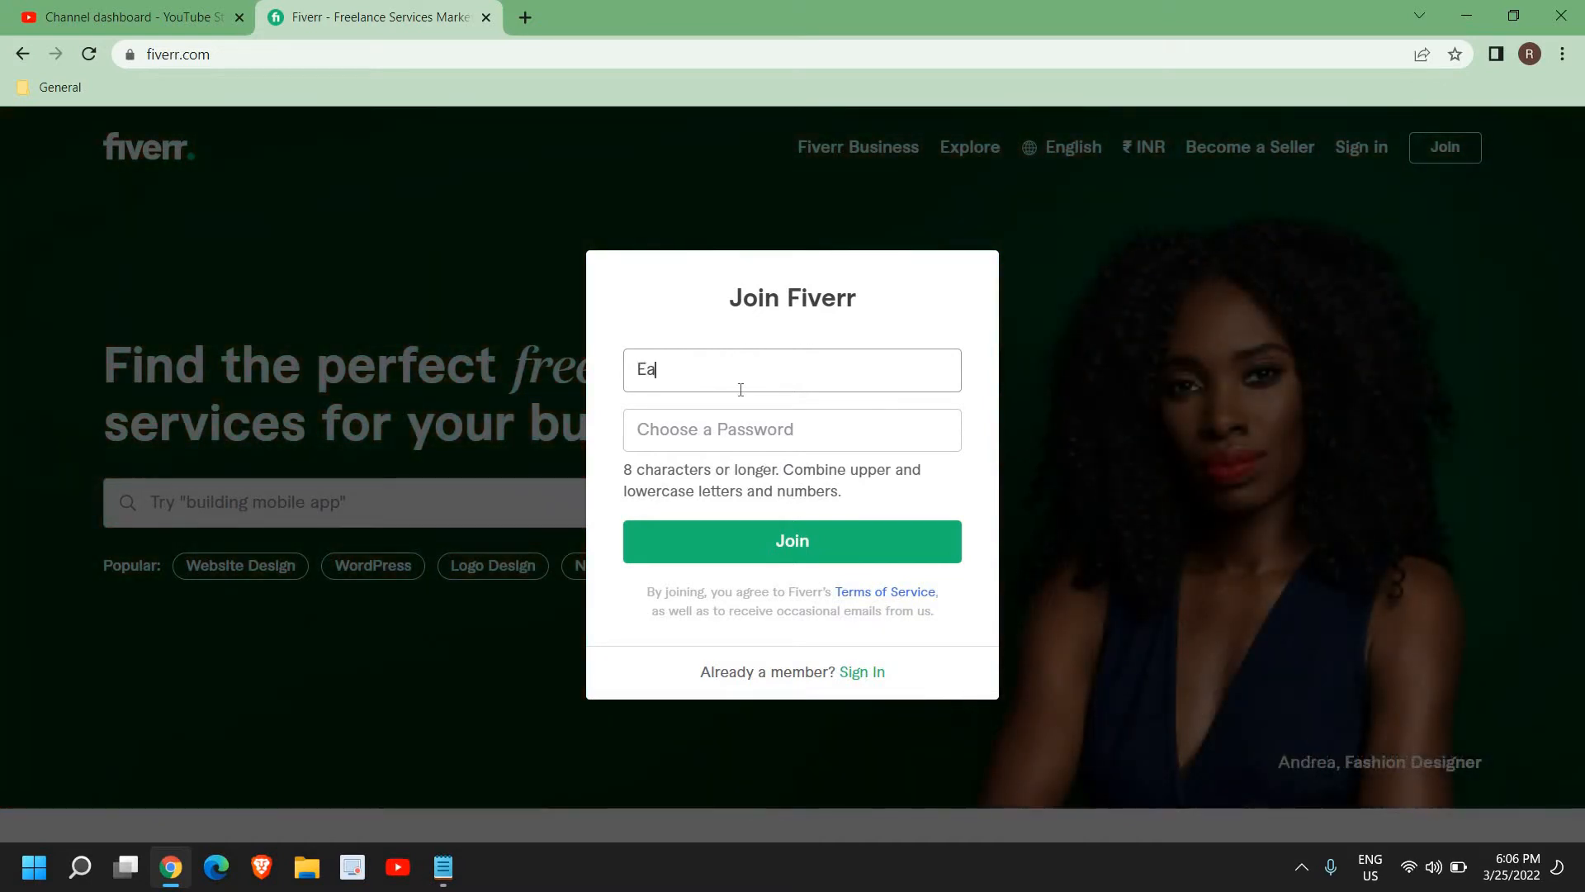
pyautogui.write('syTechGeek')
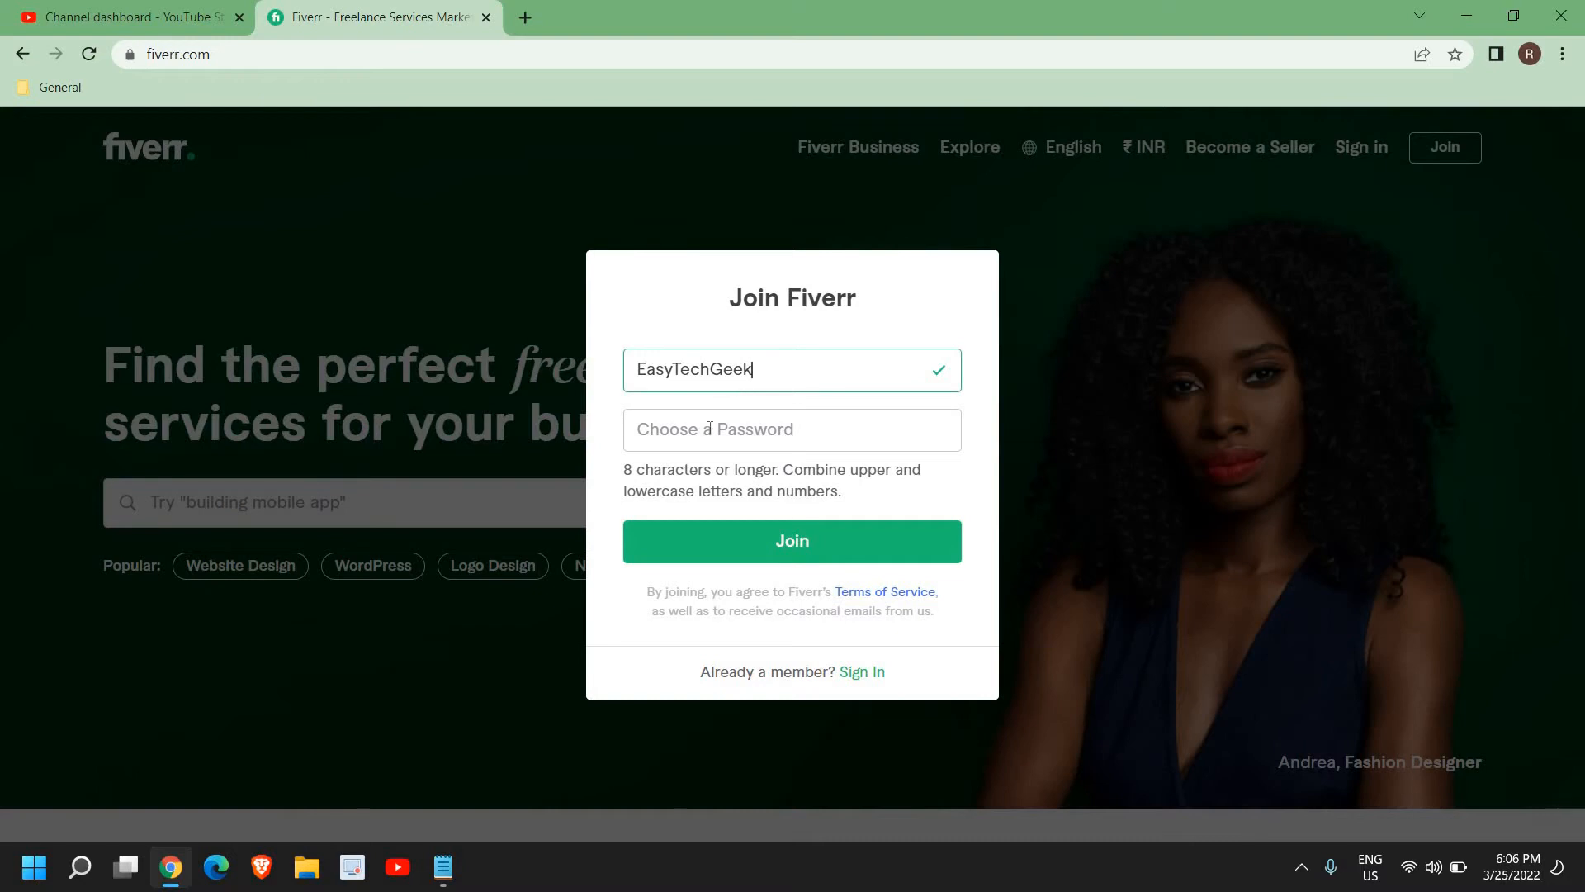
pyautogui.click(702, 440)
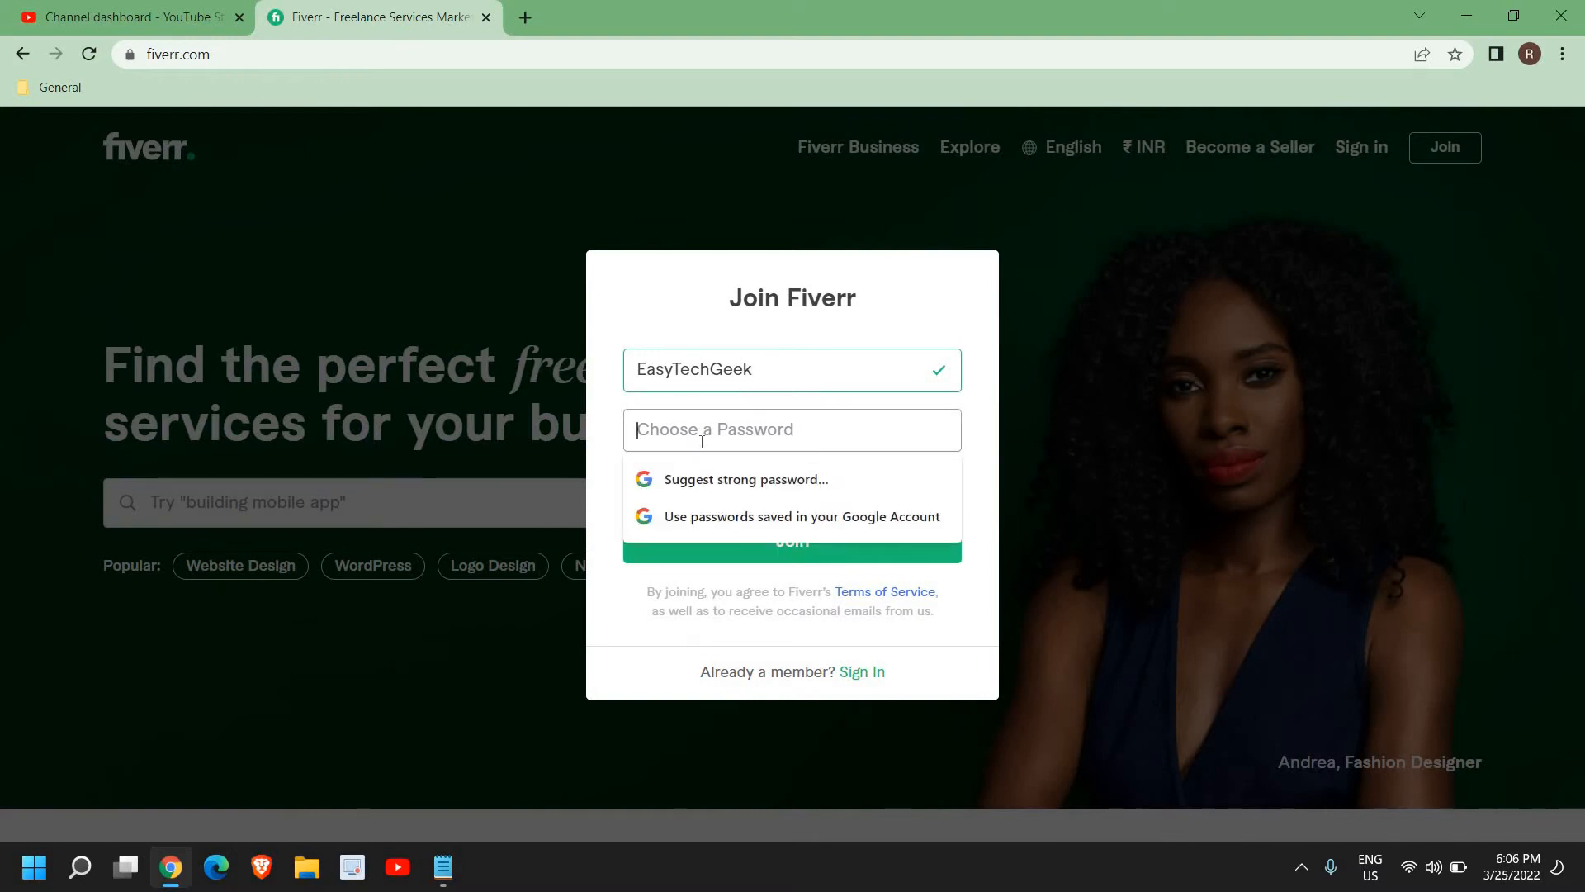
pyautogui.write('******')
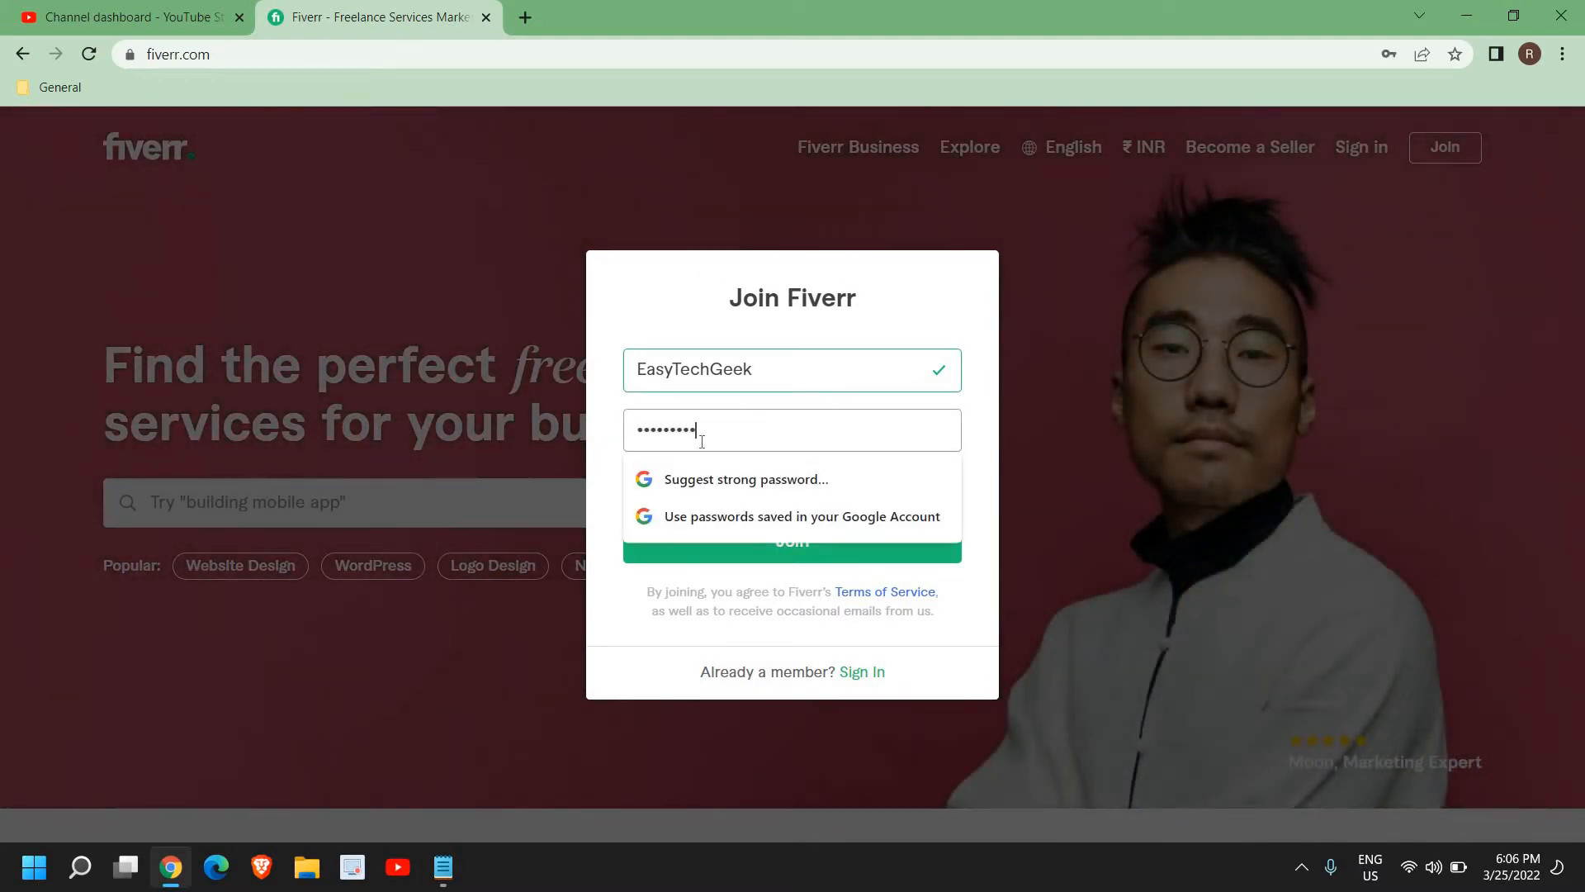
pyautogui.click(641, 646)
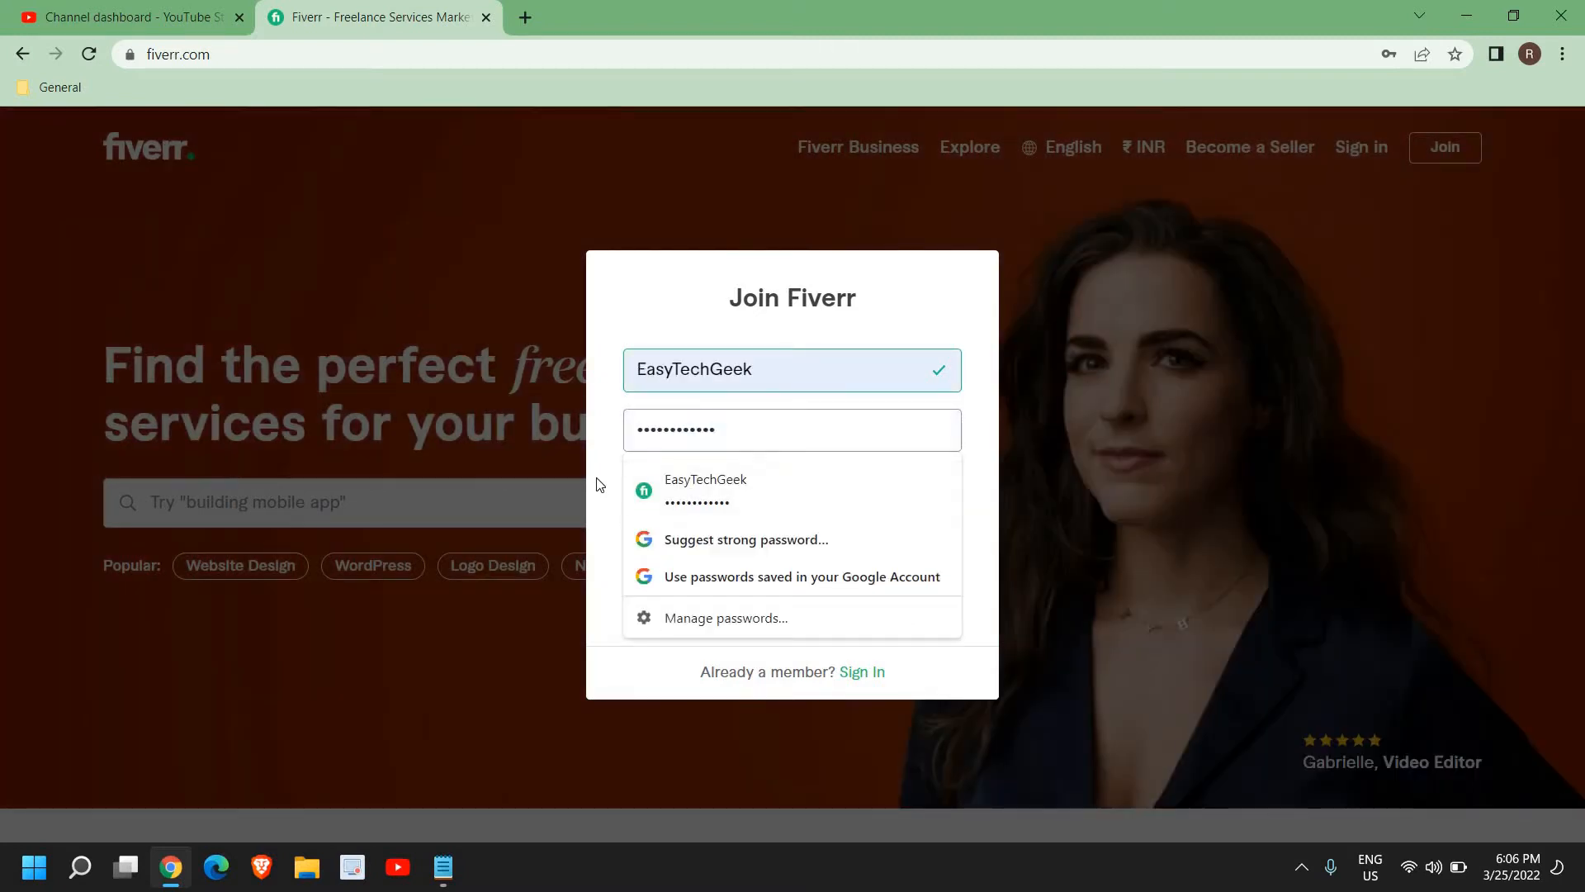
pyautogui.click(602, 487)
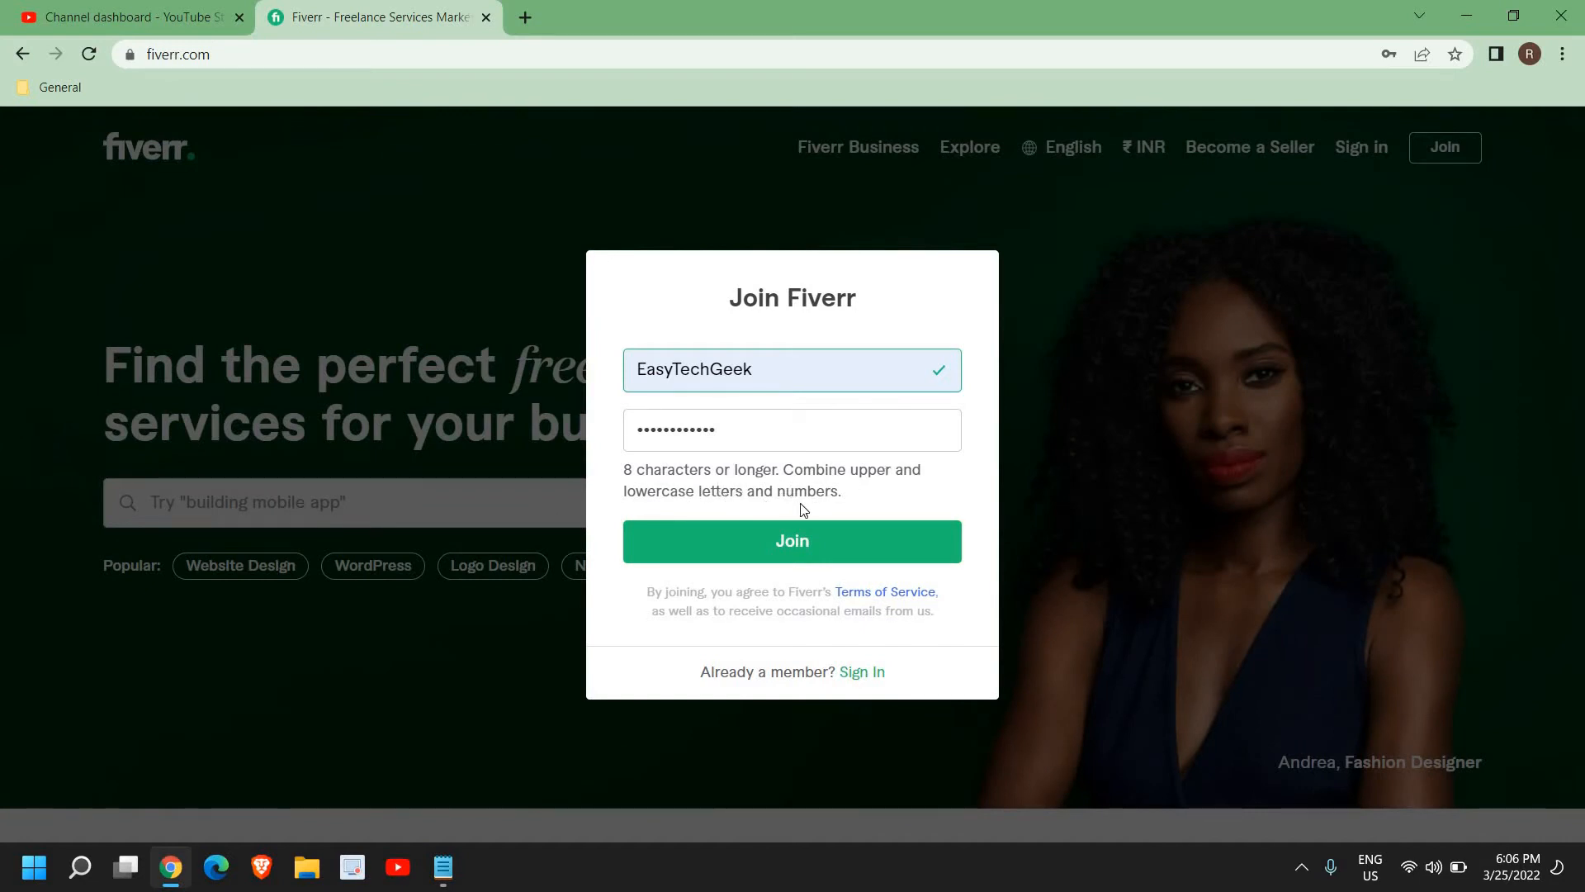
pyautogui.click(832, 541)
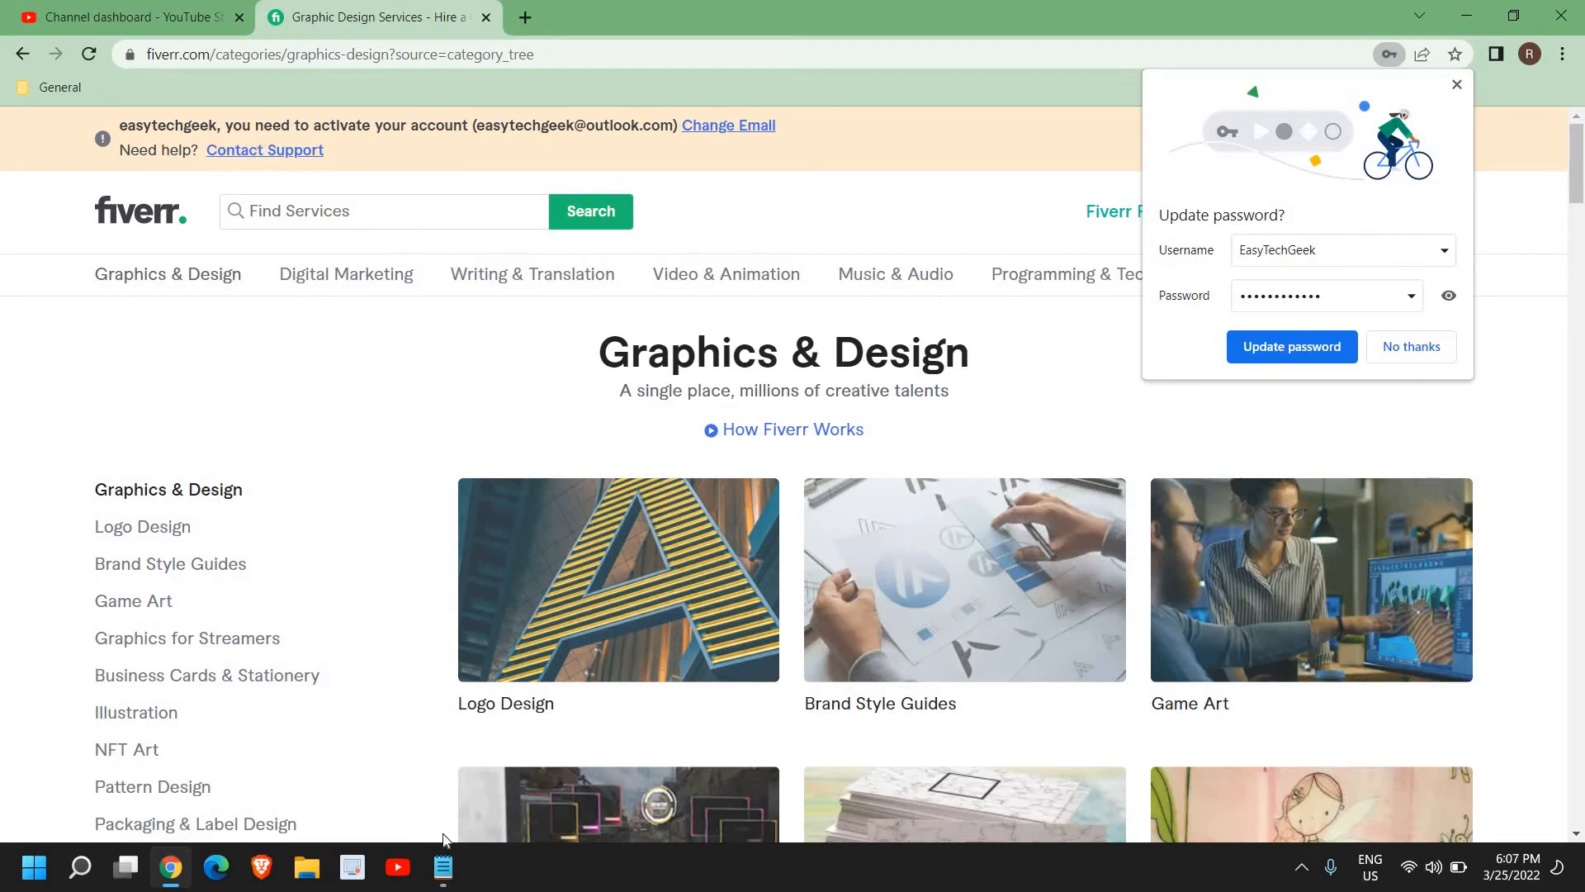
# - Switch to the Mail app and activate the new account from Fiverr's activation email
pyautogui.click(33, 869)
pyautogui.click(453, 270)
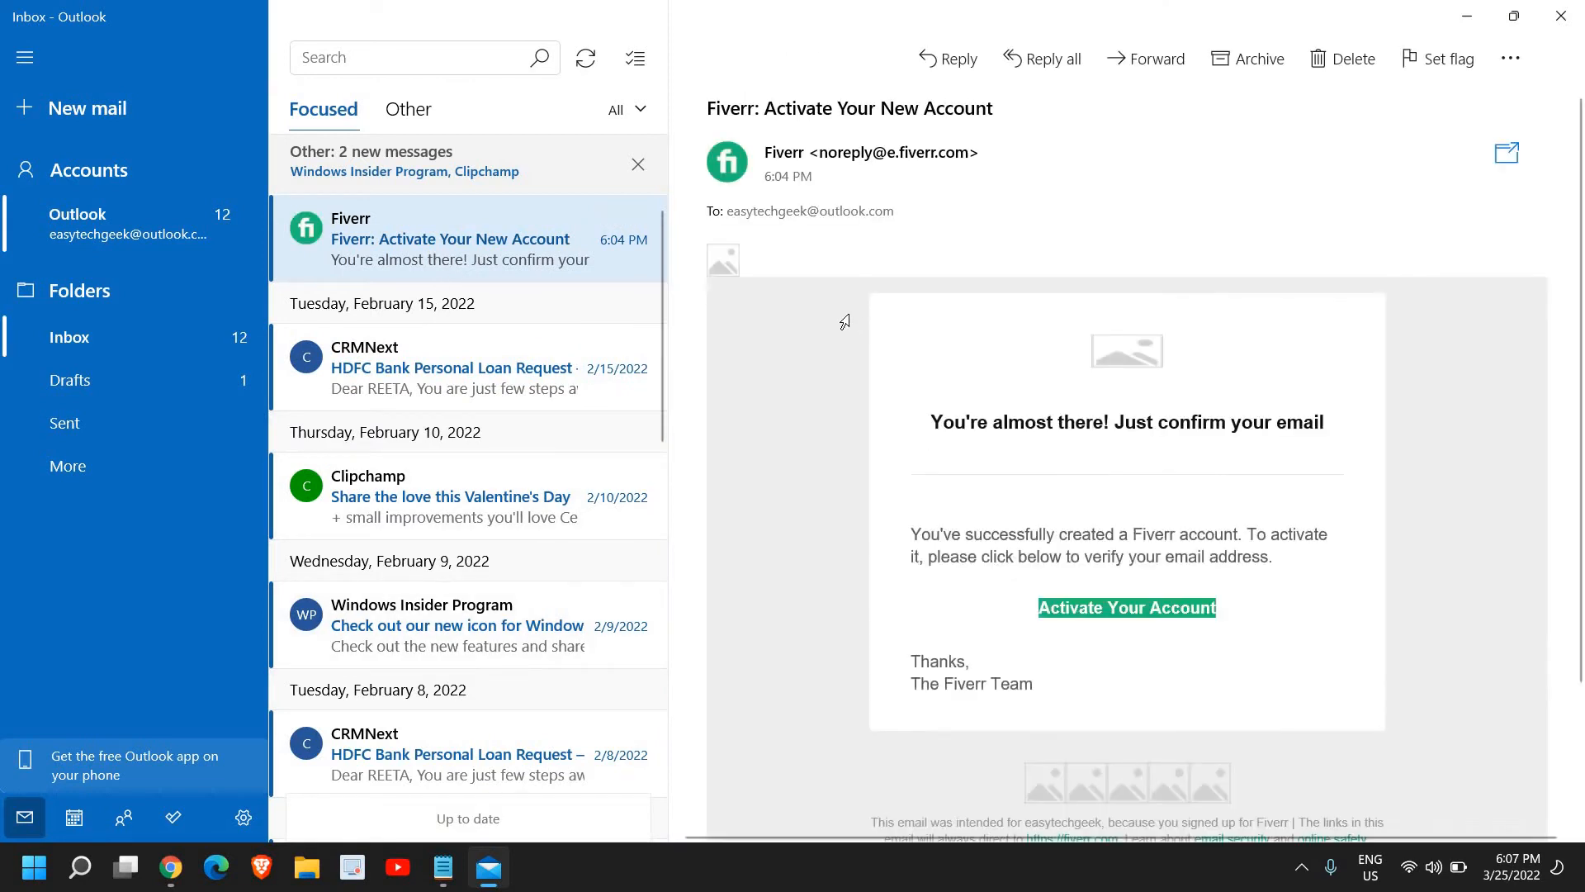
pyautogui.click(1127, 597)
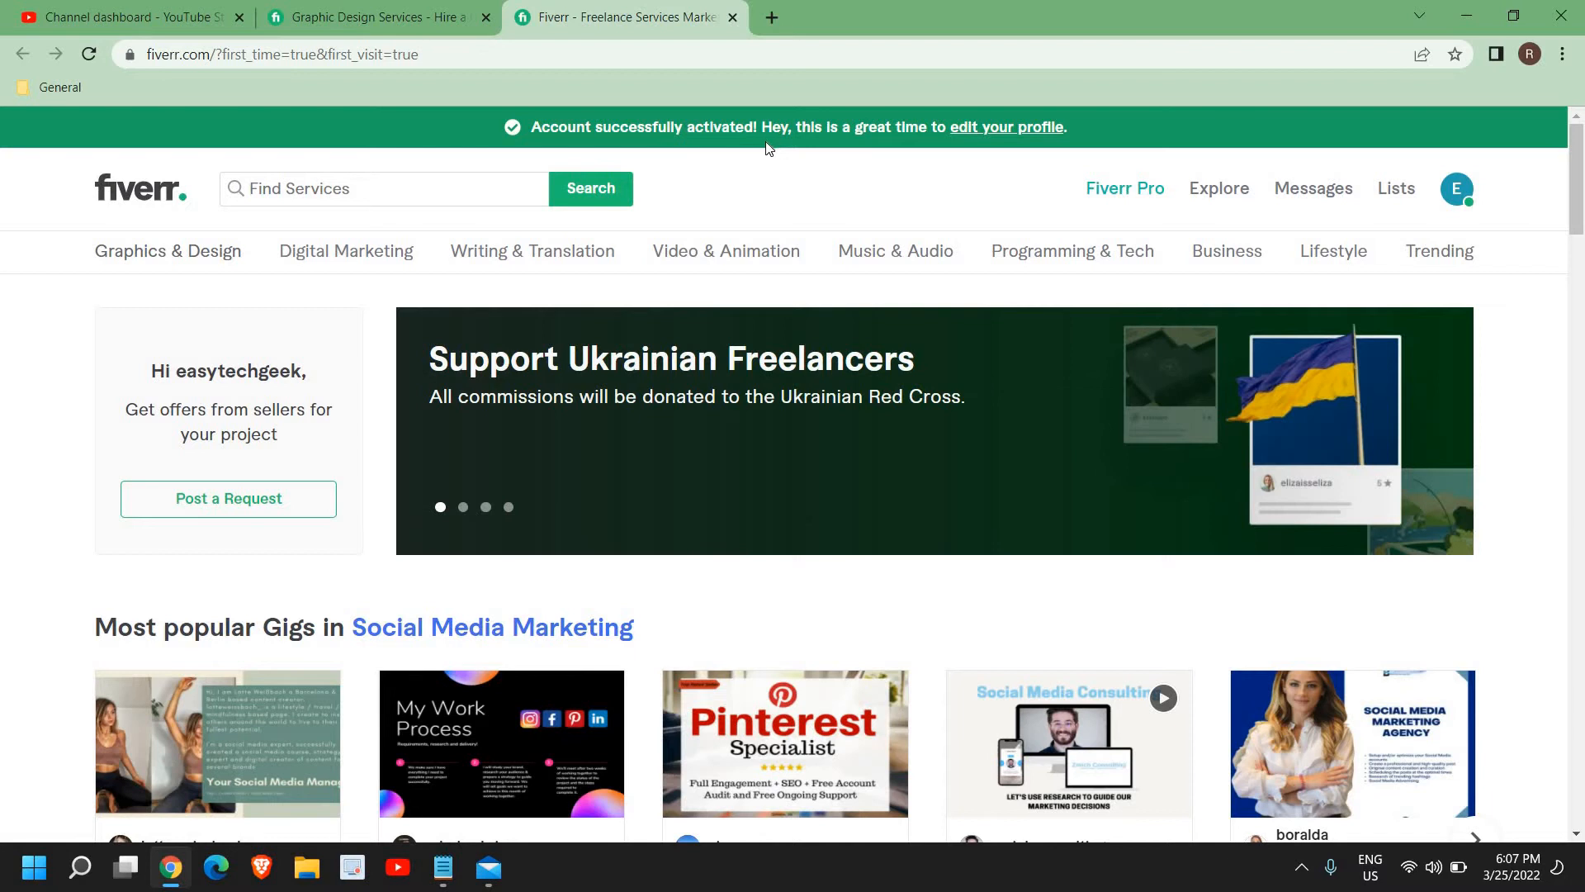
# - Open the new account's Fiverr profile page and dismiss the activation email notice
pyautogui.click(1456, 194)
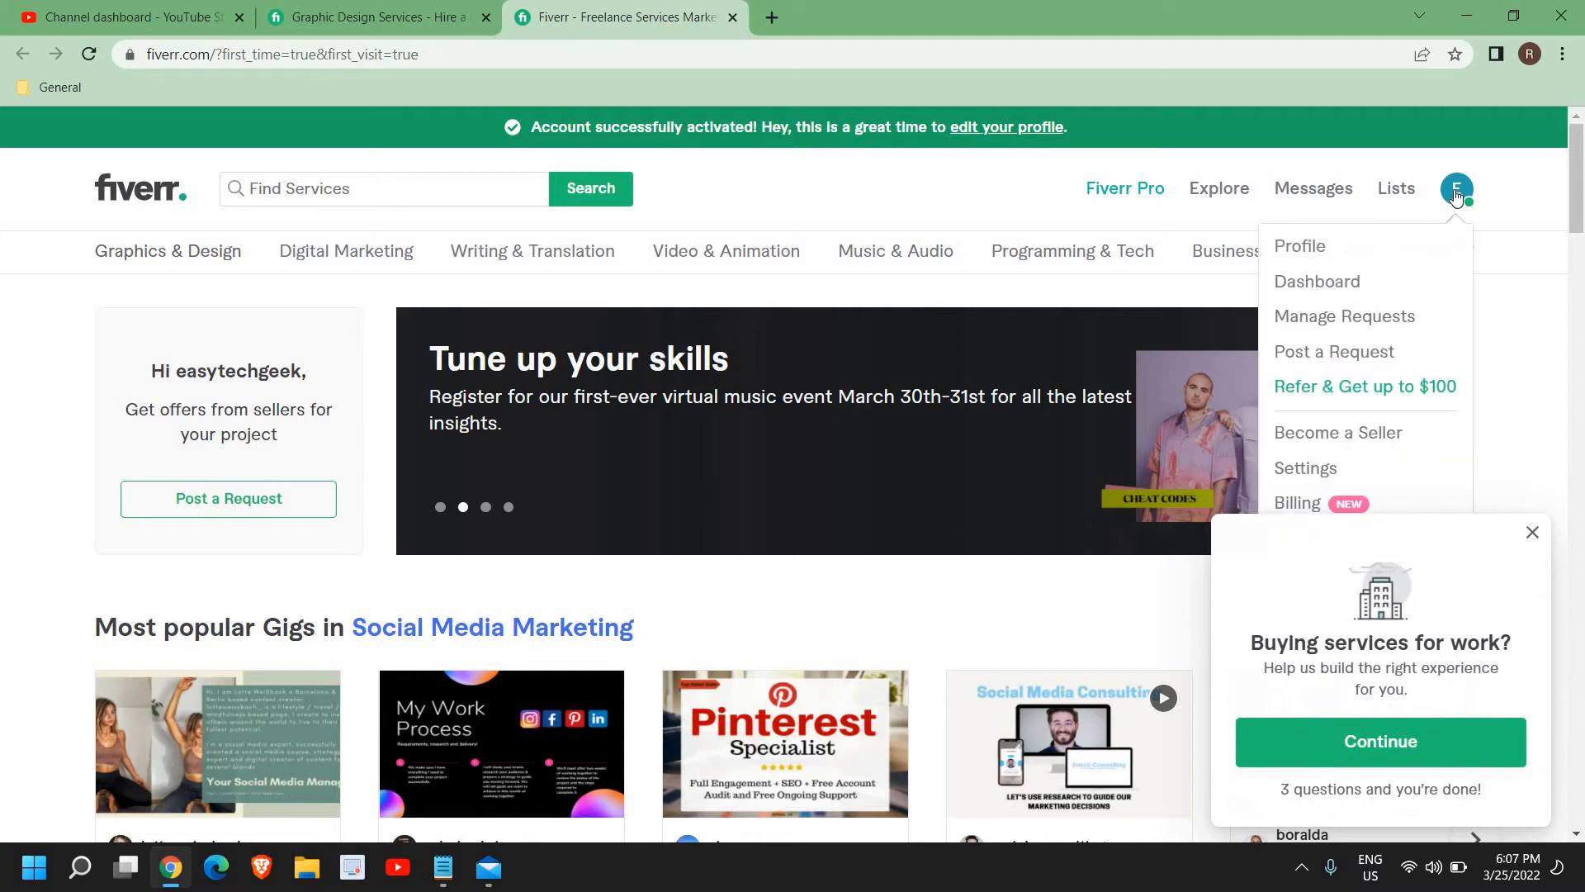
pyautogui.click(1302, 247)
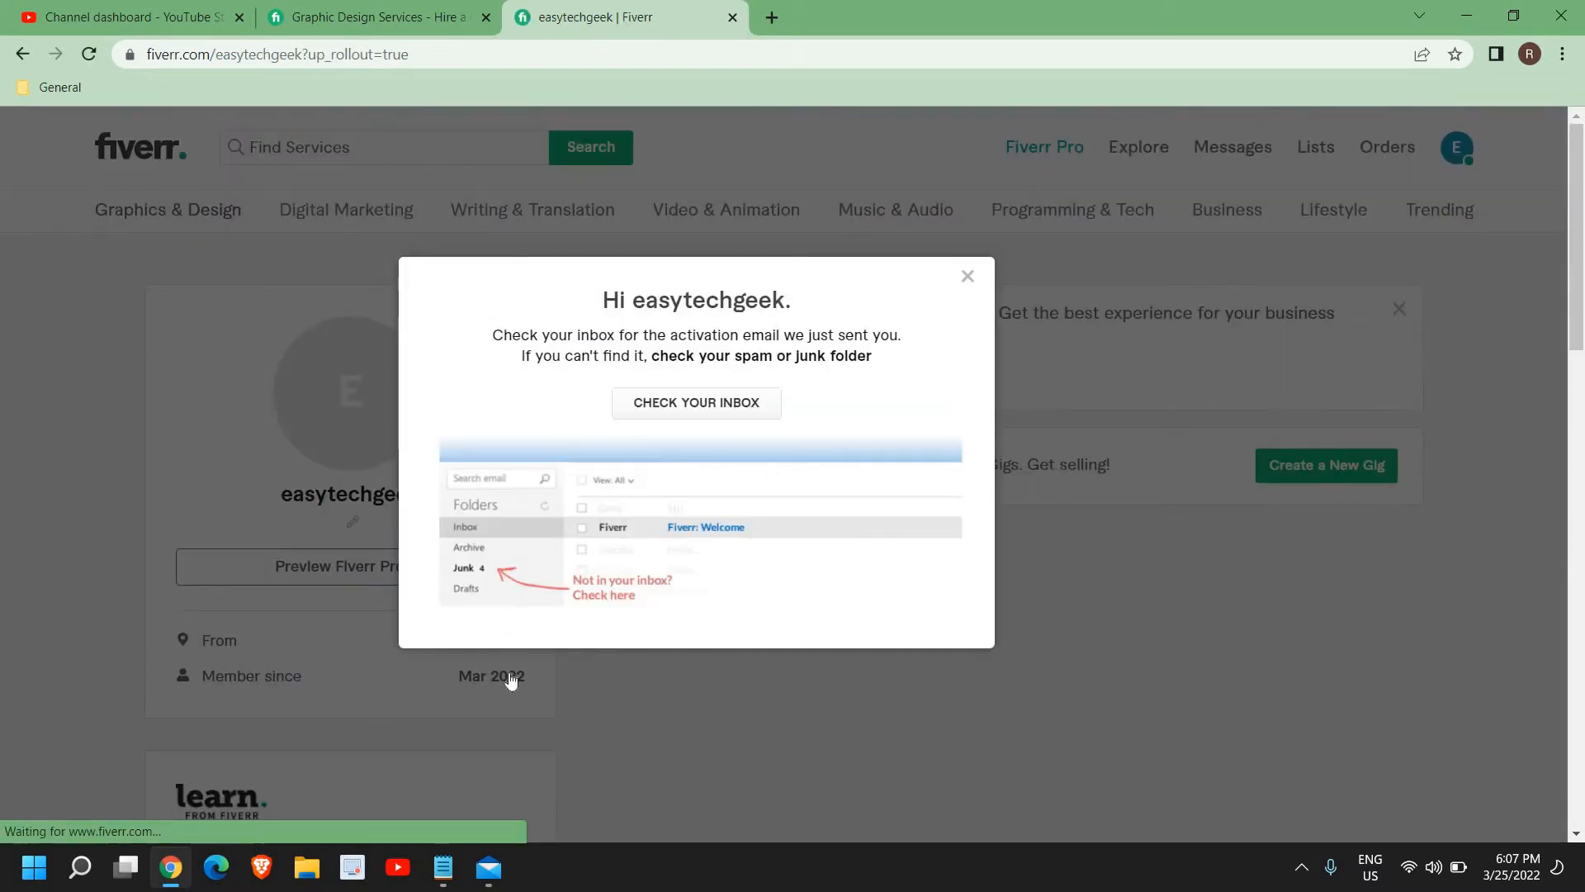
pyautogui.click(968, 276)
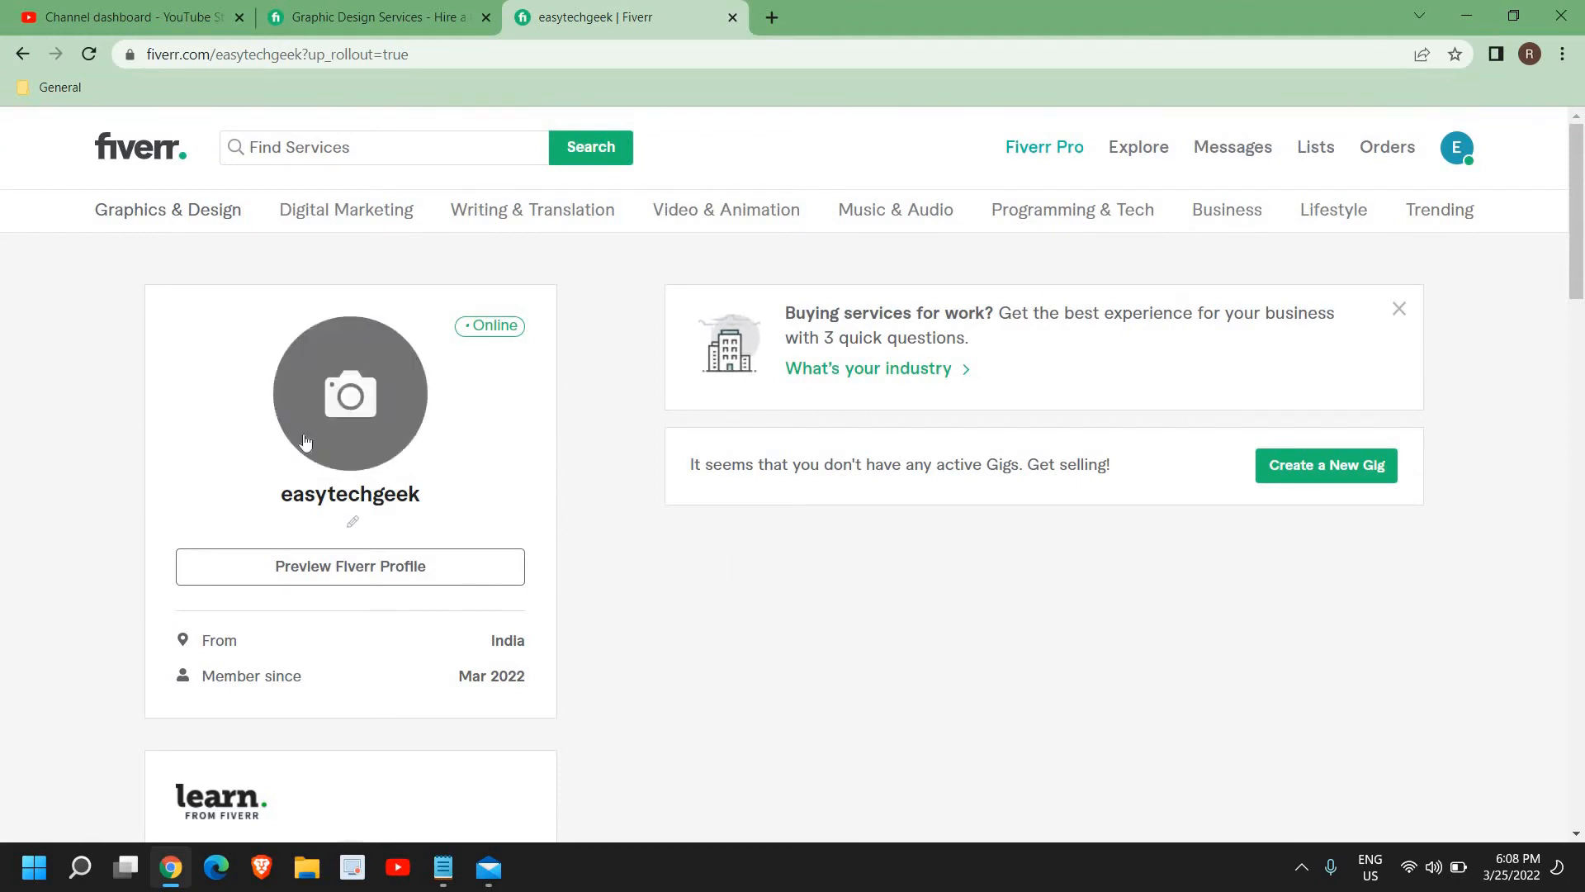
# - Open the profile description for editing and enter "Hi,"
pyautogui.scroll(-5, 624, 720)
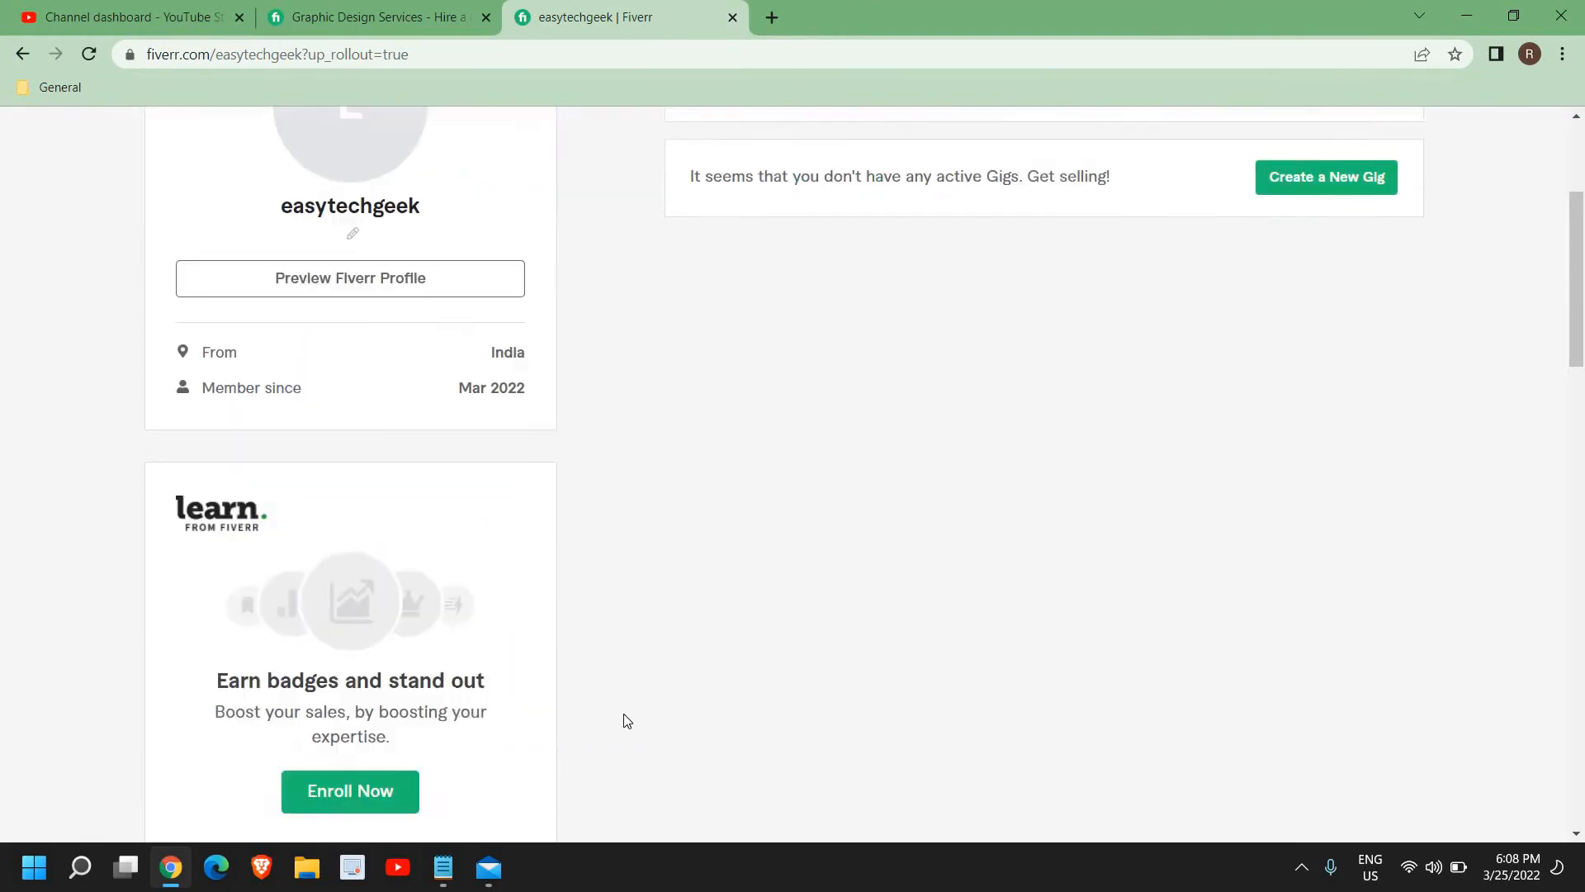
pyautogui.scroll(-3, 626, 720)
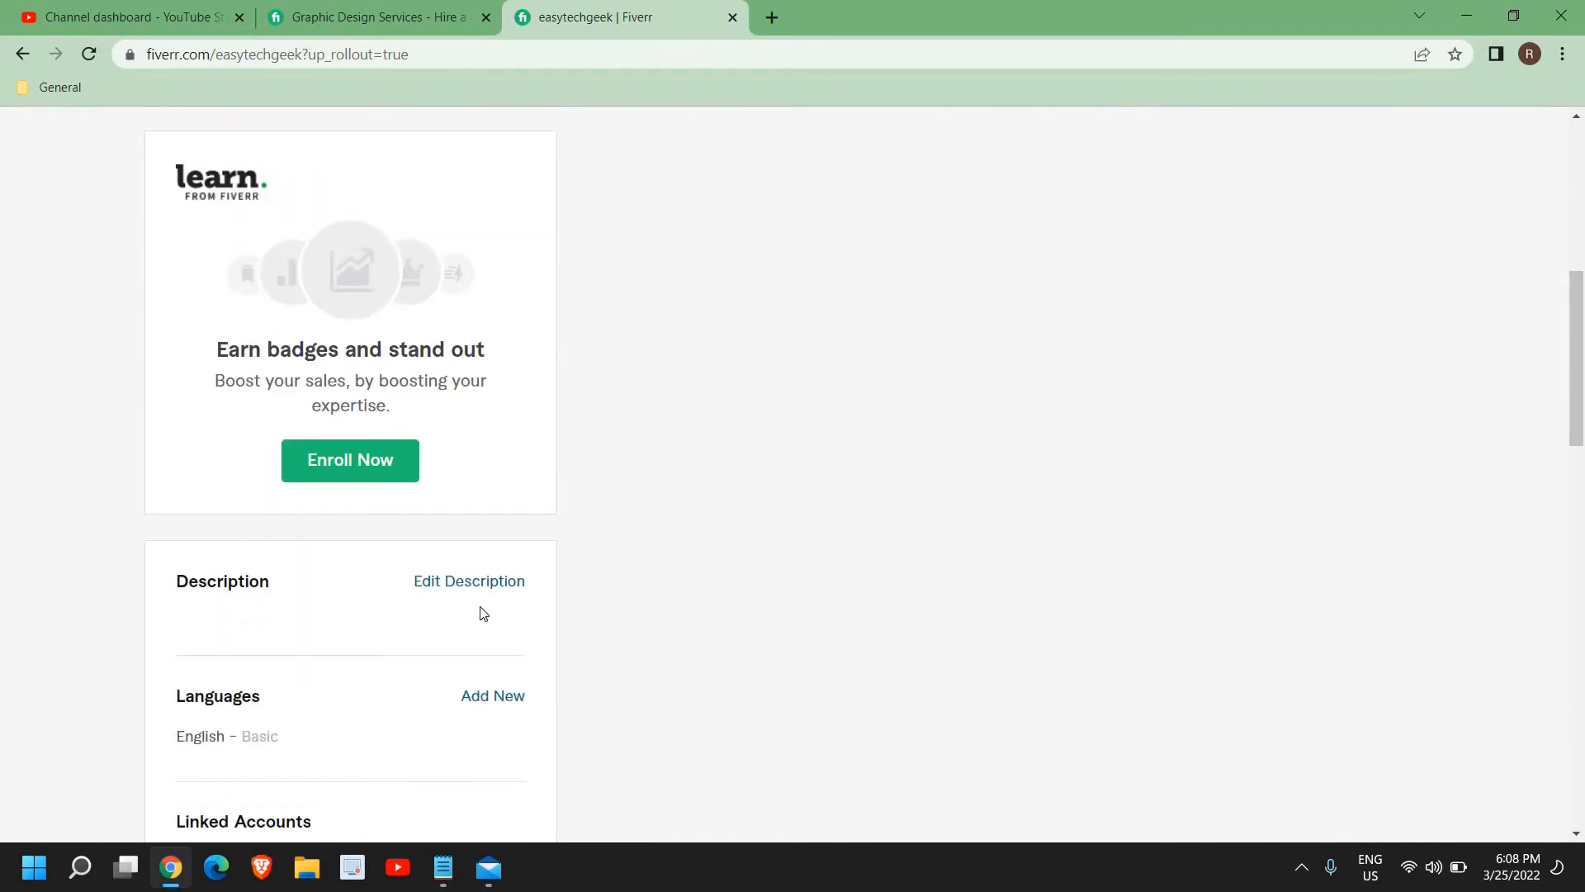
pyautogui.click(463, 582)
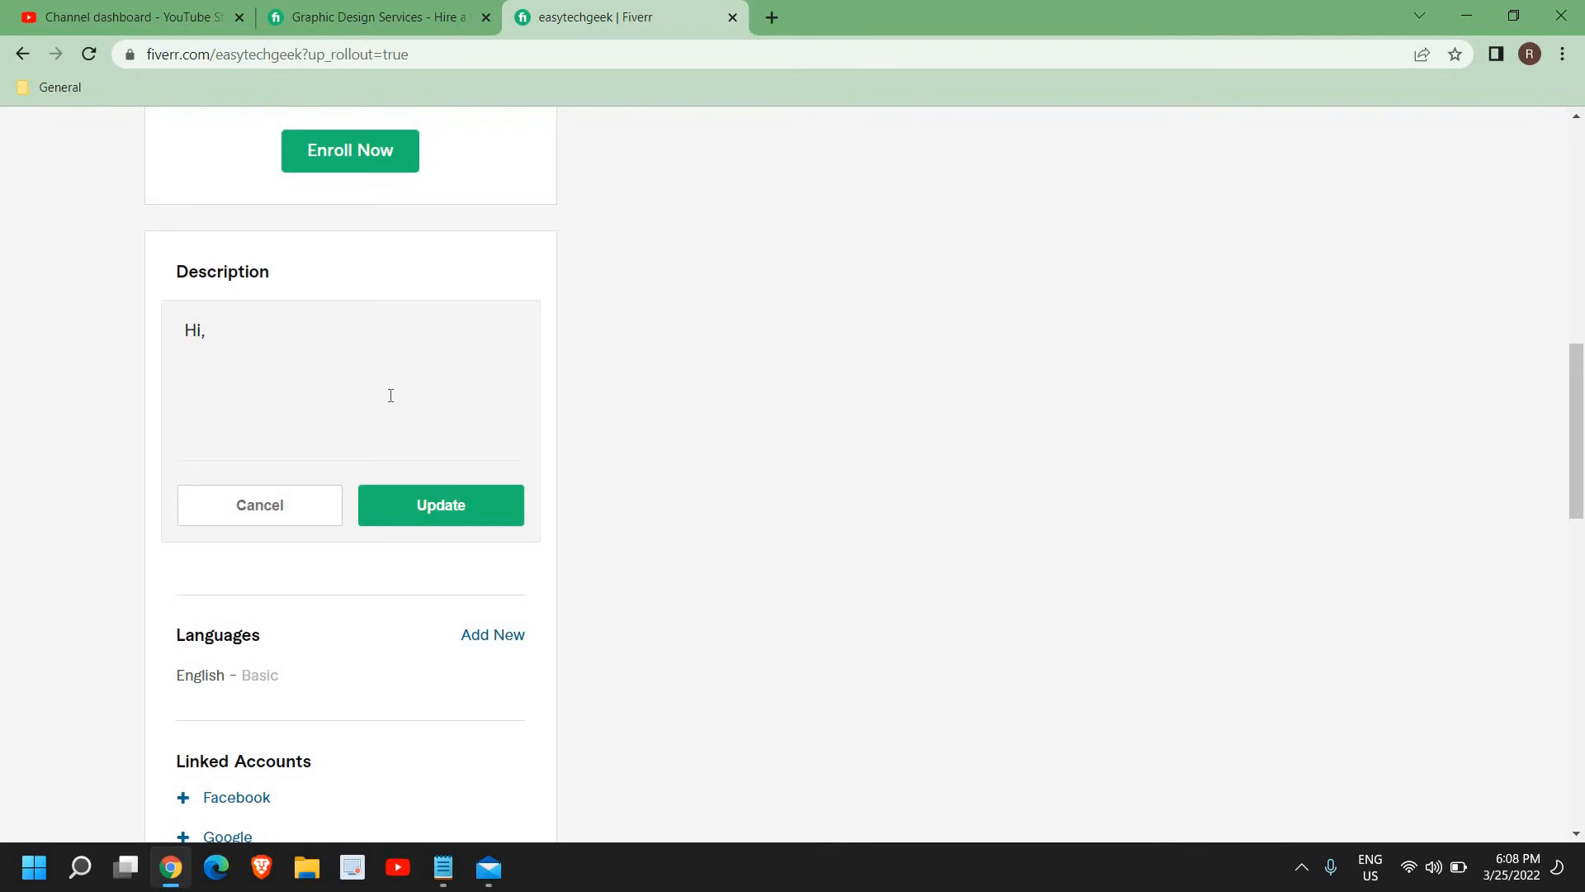
# - Start a new entry in the profile's Skills section and browse the suggestions for "a" and "c"
pyautogui.scroll(-8, 391, 388)
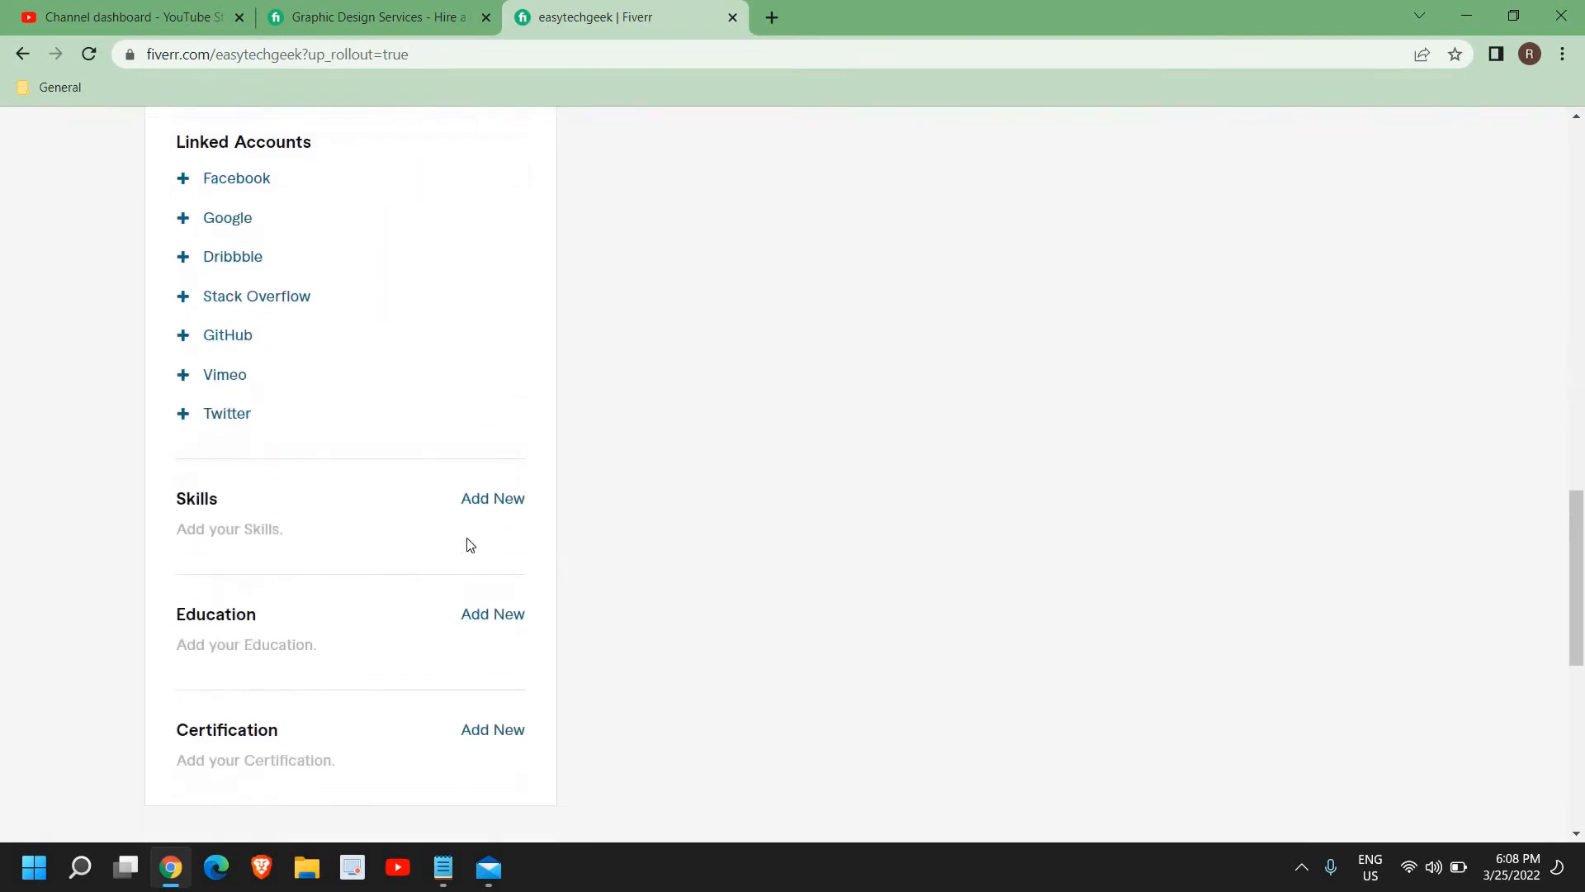
pyautogui.click(498, 506)
pyautogui.click(309, 548)
pyautogui.write('a')
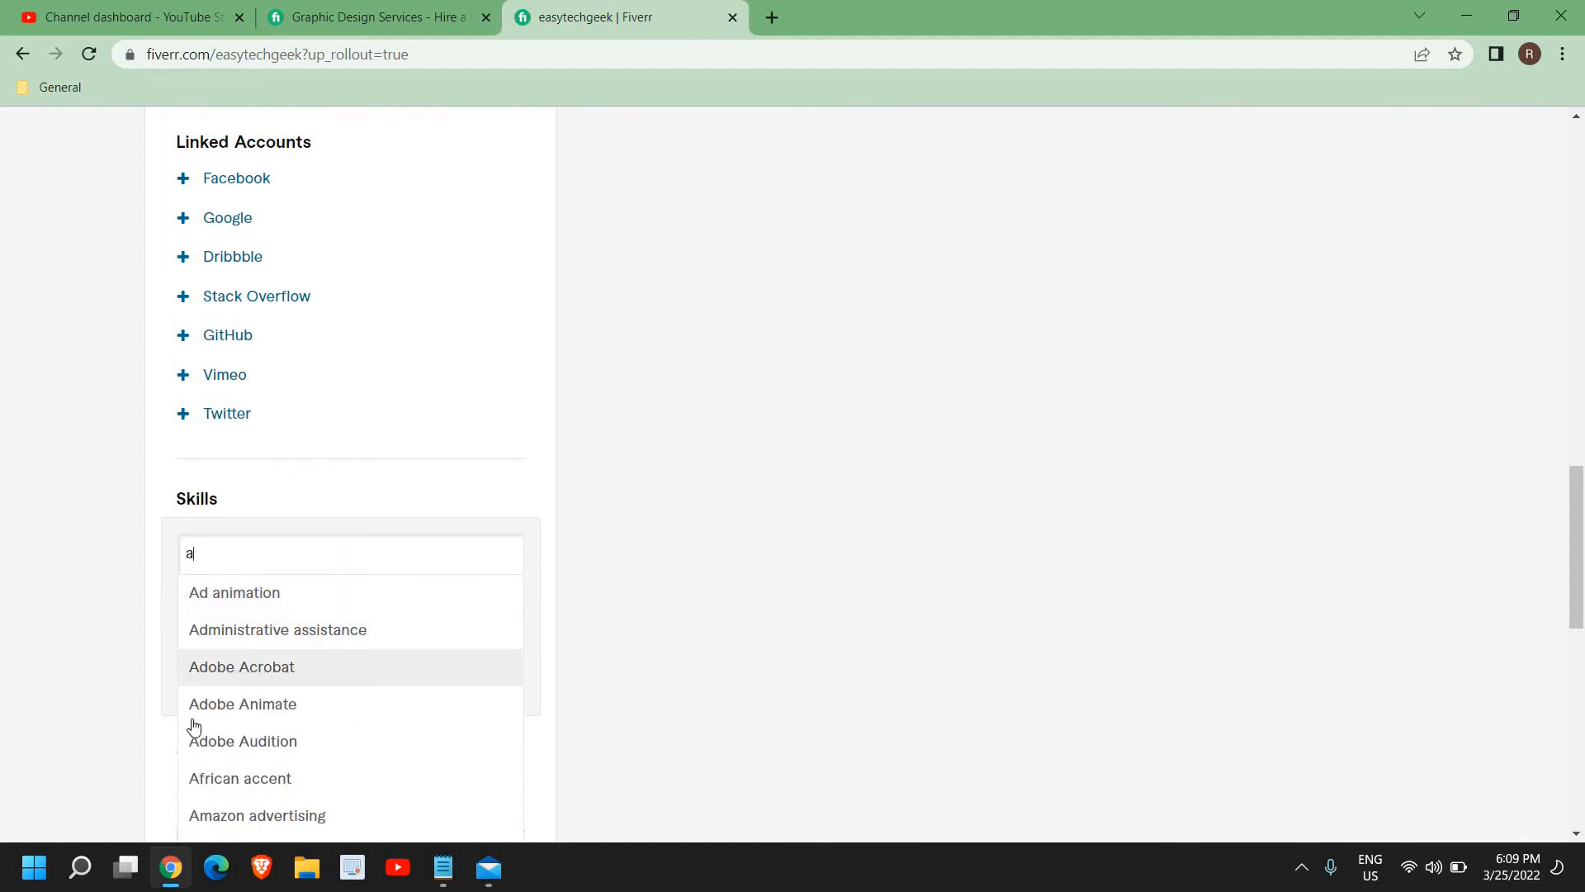
pyautogui.scroll(-2, 298, 759)
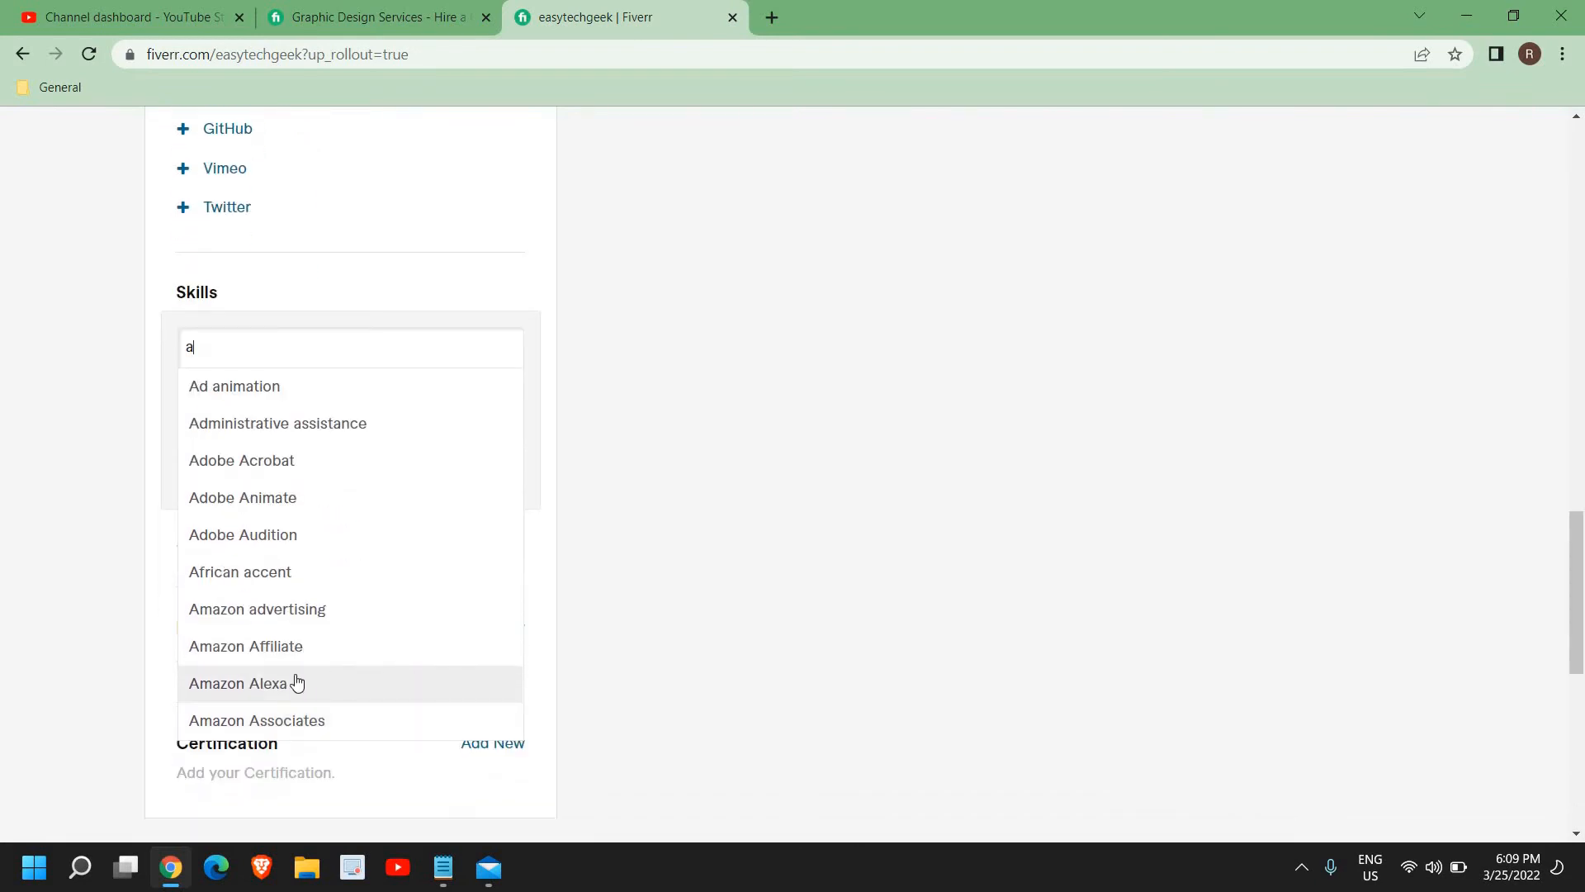
pyautogui.scroll(-2, 338, 668)
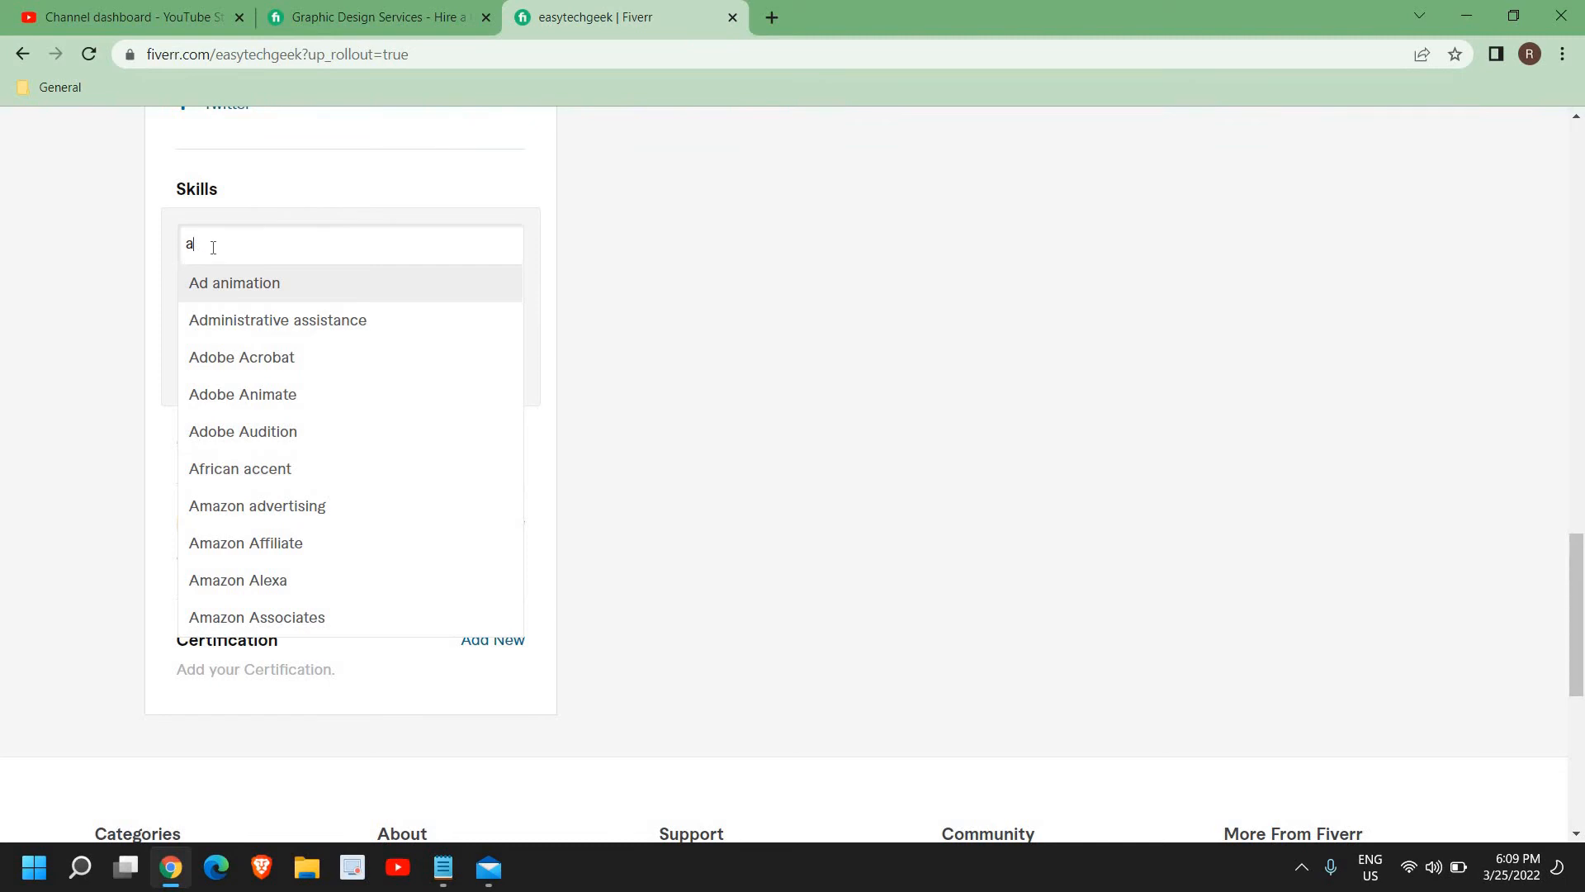
pyautogui.press('BackSpace')
pyautogui.write('c')
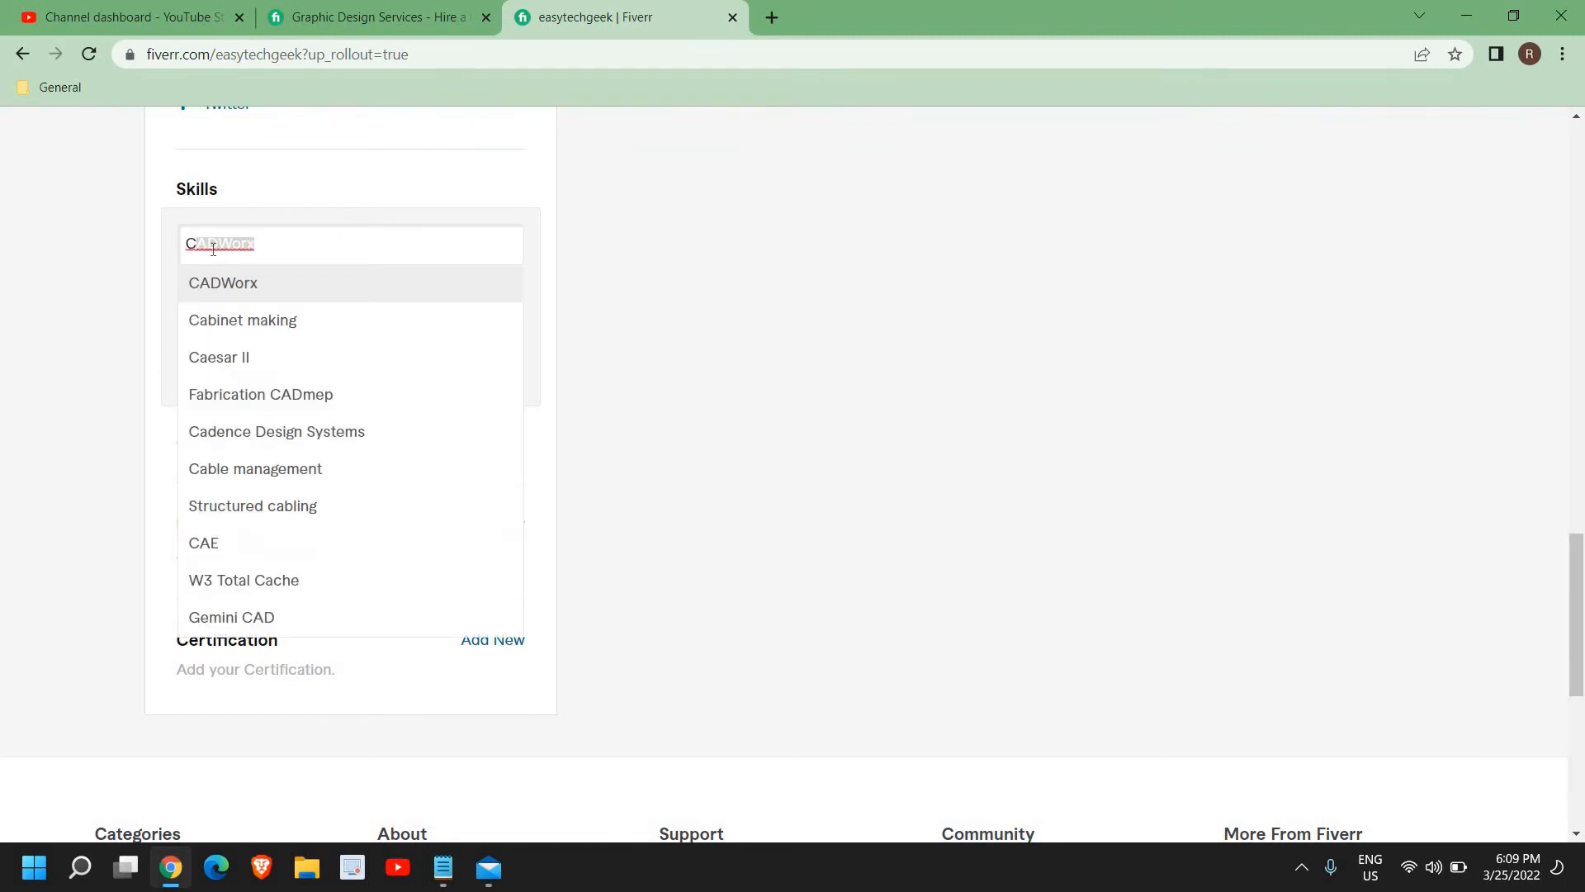
pyautogui.click(50, 421)
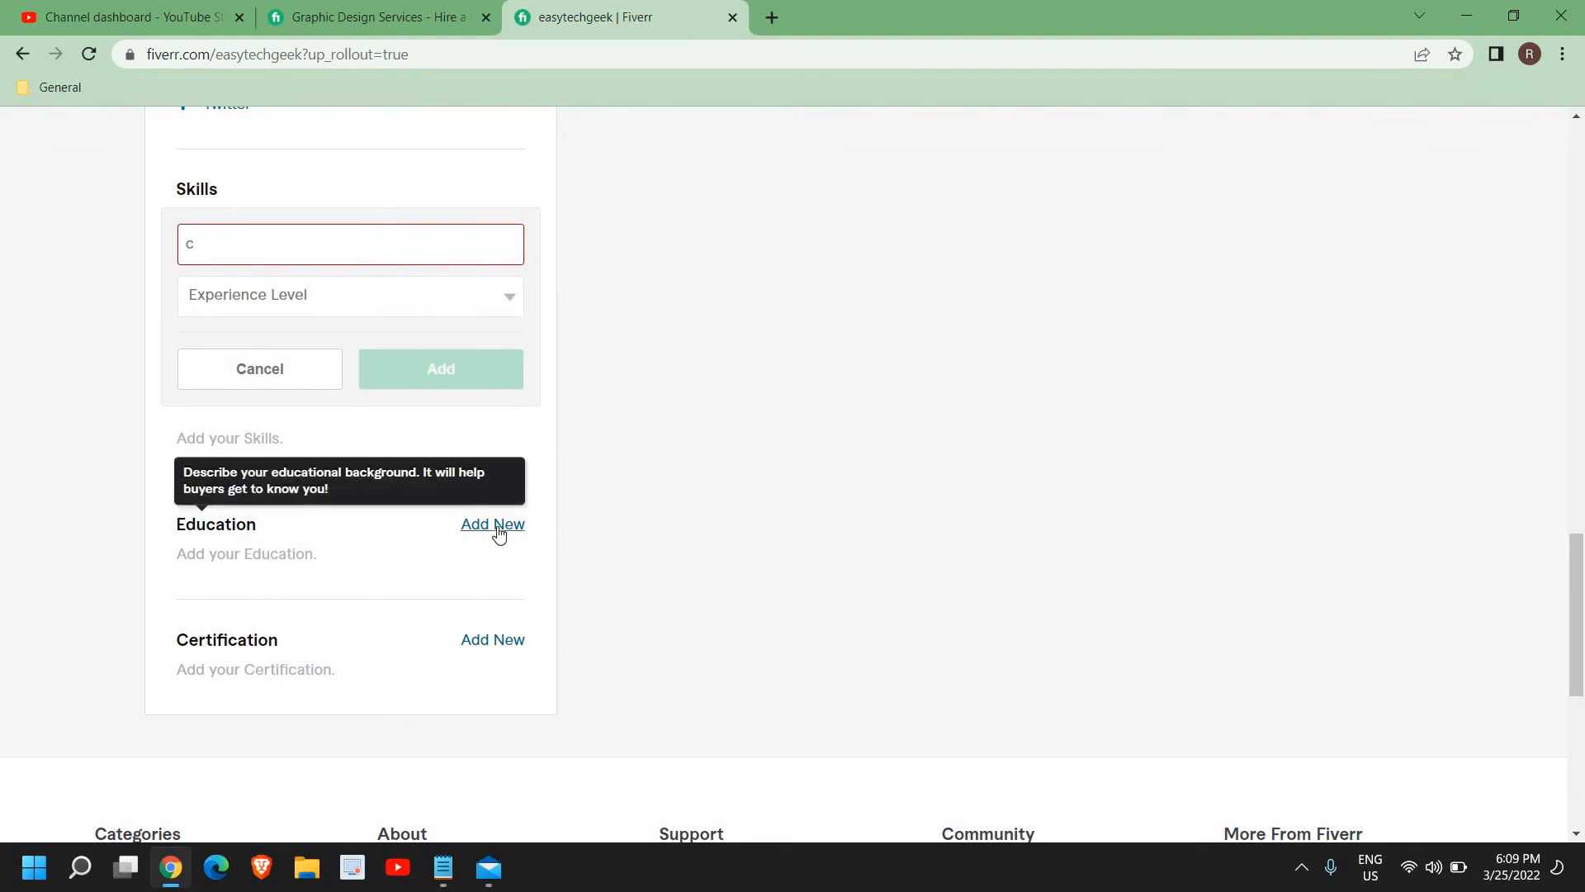
# - Go to the Start Selling page and expand the Q&A entry "How much money can I make?"
pyautogui.scroll(-3, 533, 648)
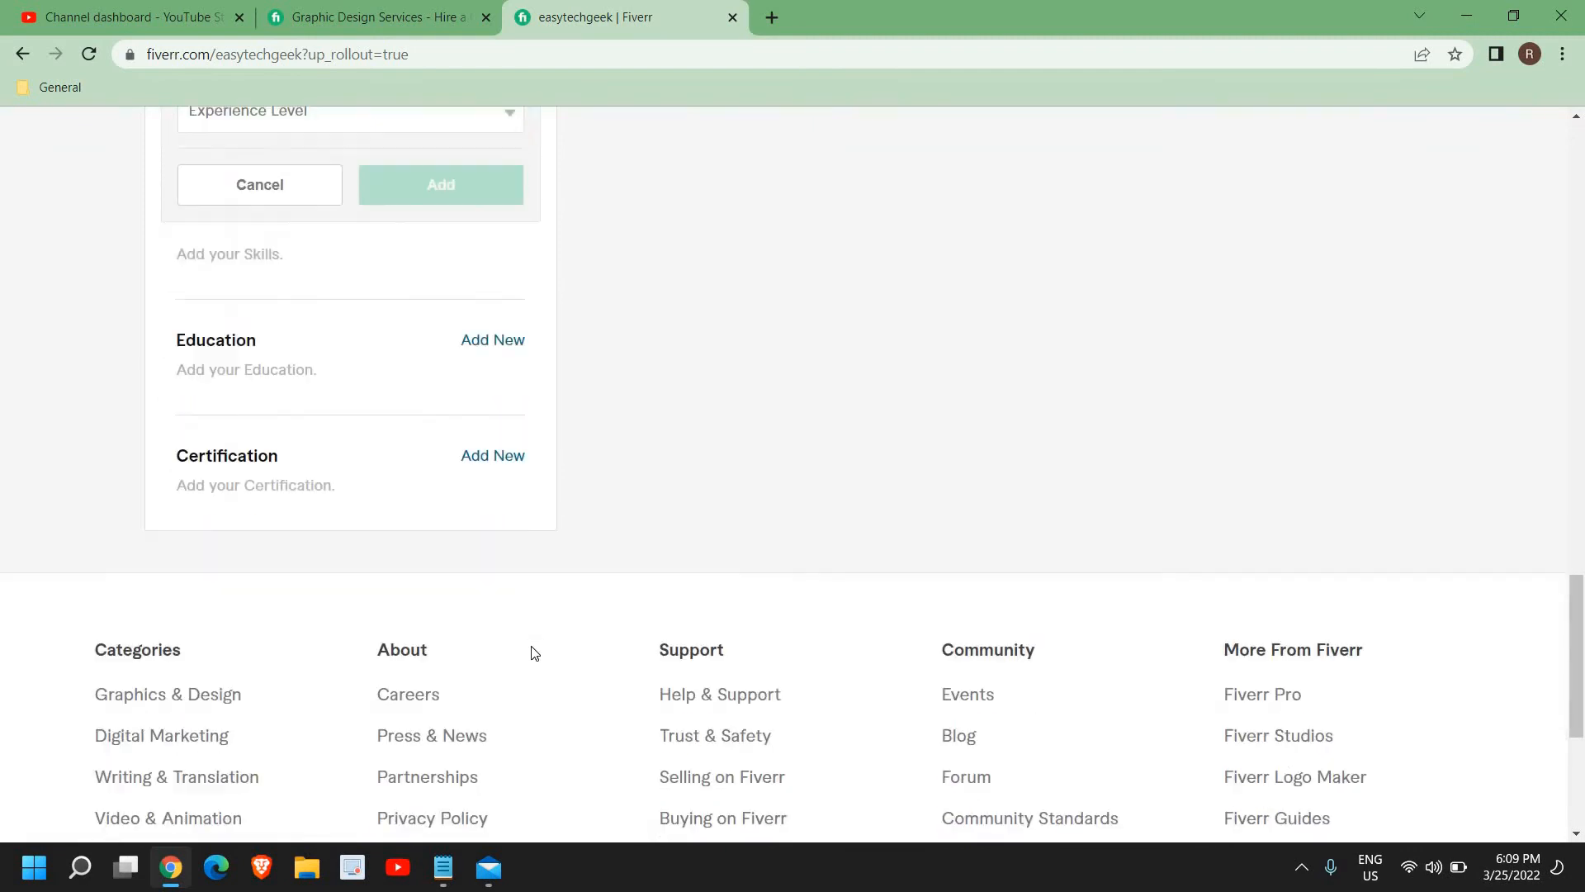
pyautogui.scroll(10, 536, 646)
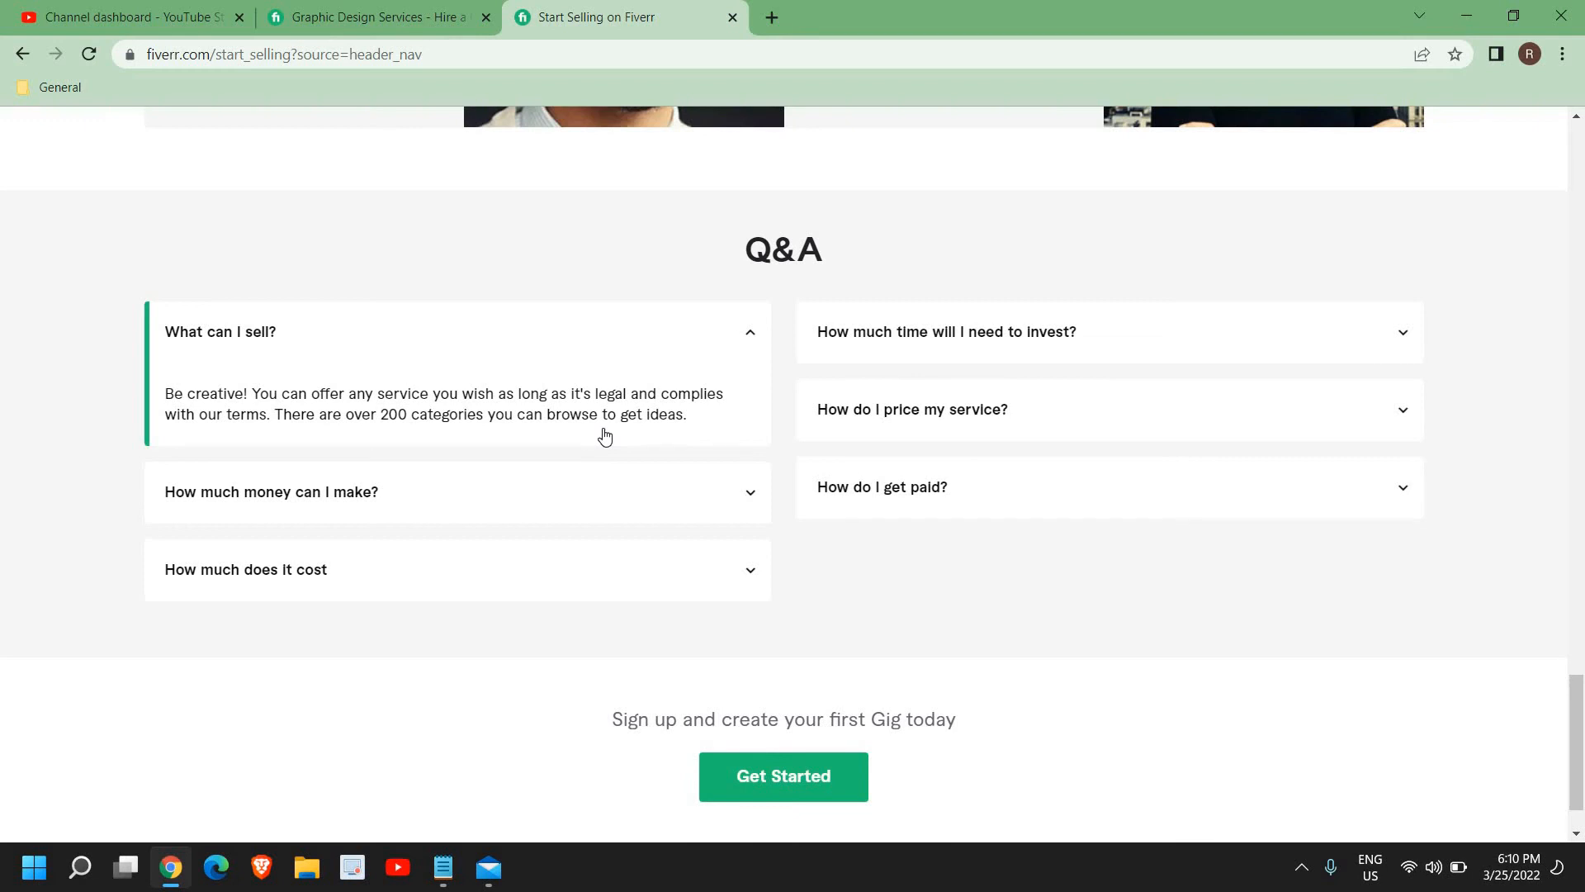
pyautogui.click(642, 517)
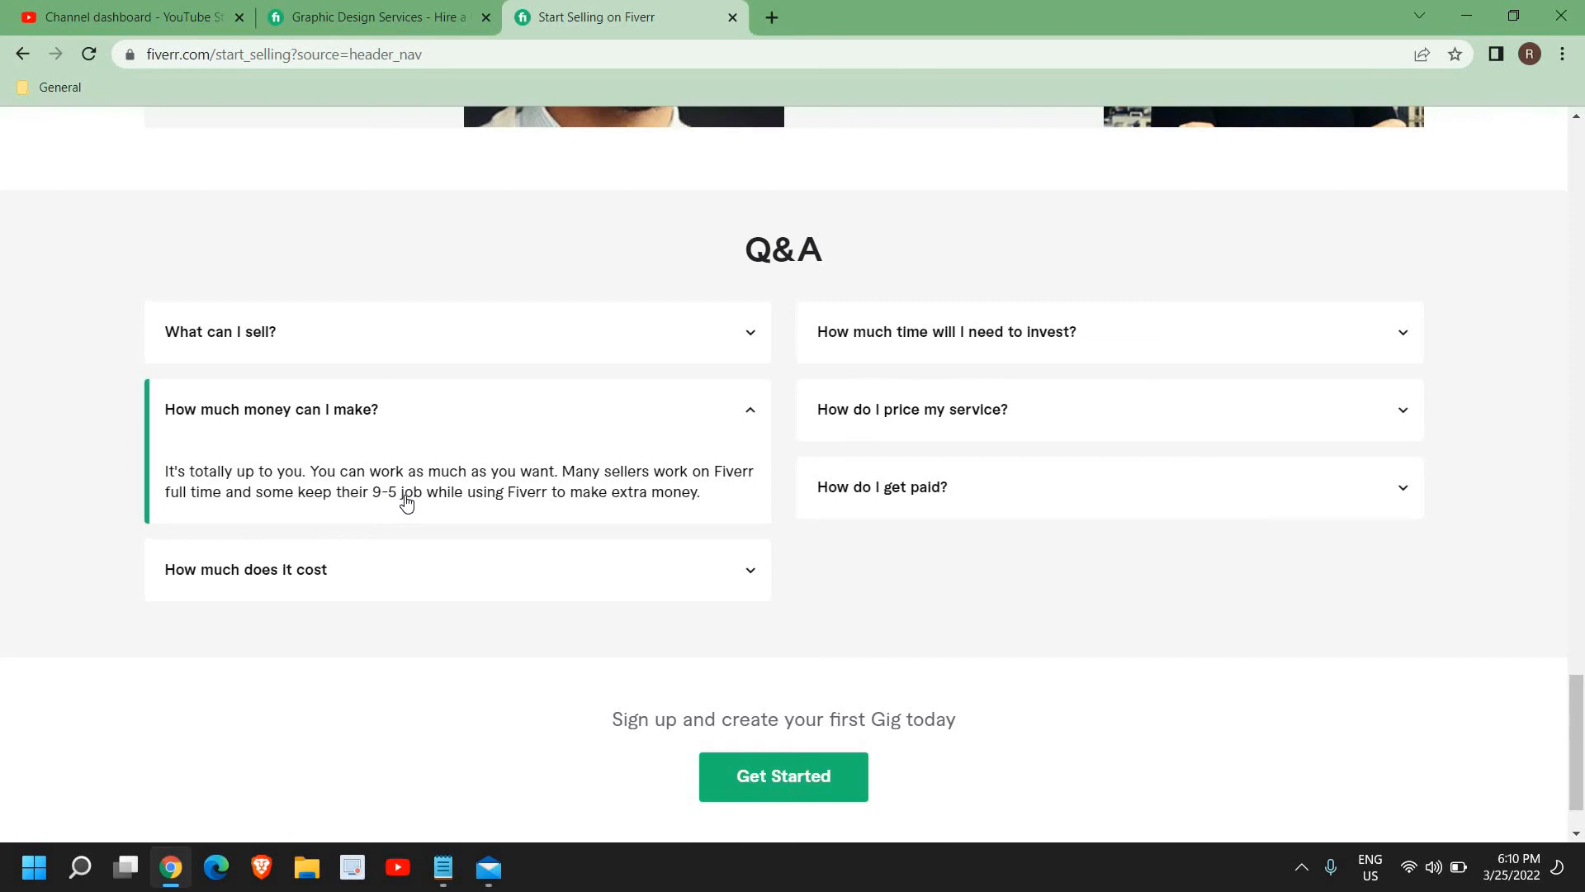
# - Get started with seller onboarding and continue past the overview and successful-profile tips pages
pyautogui.scroll(-1, 602, 648)
pyautogui.click(751, 698)
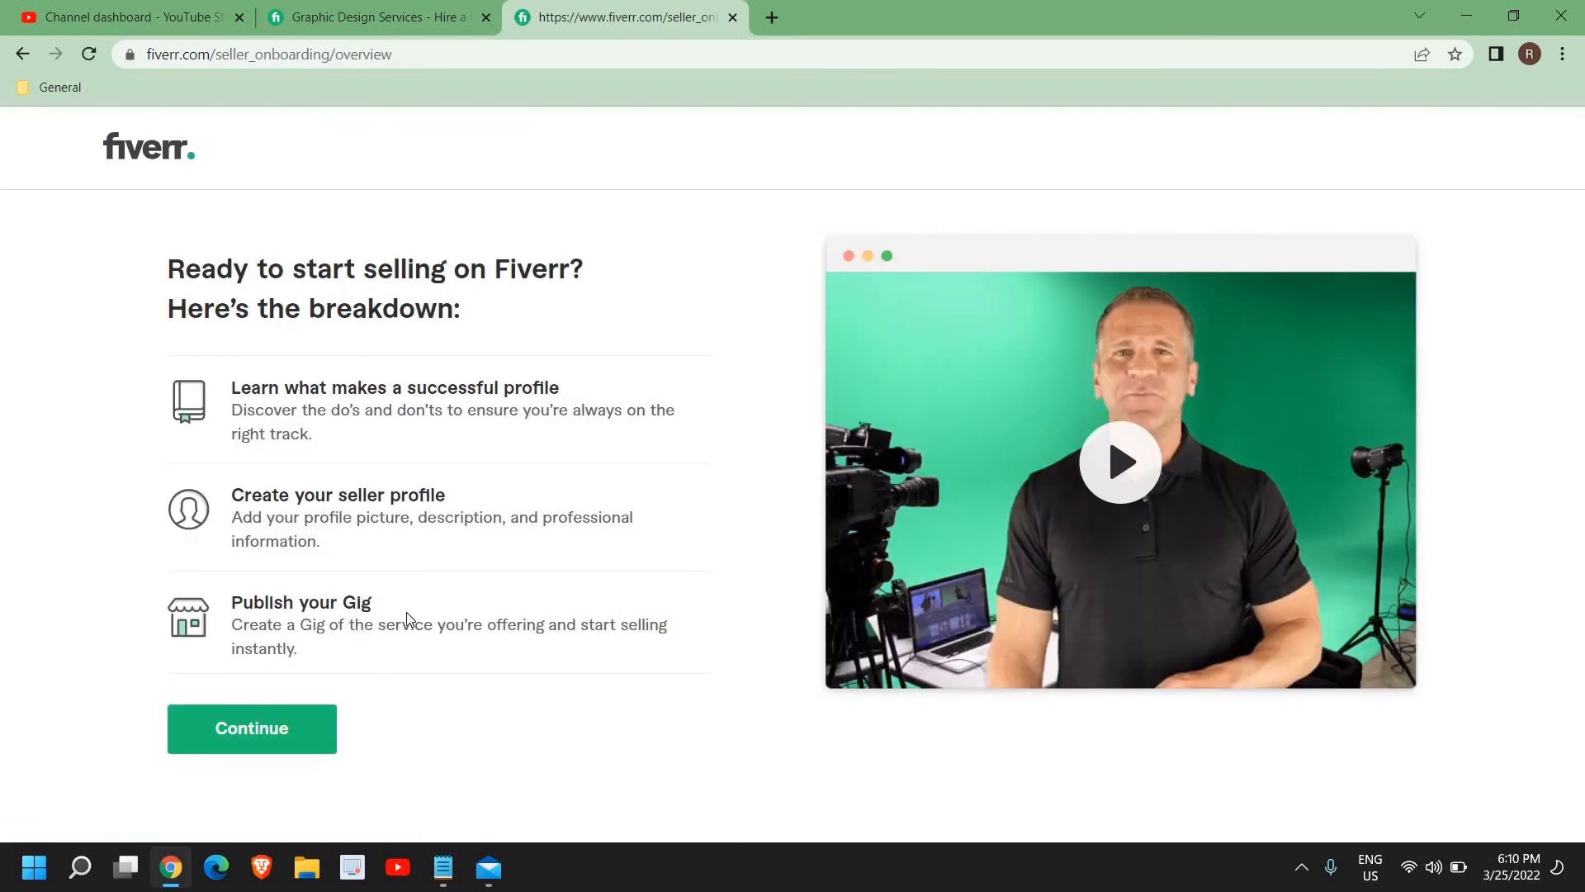
pyautogui.click(230, 722)
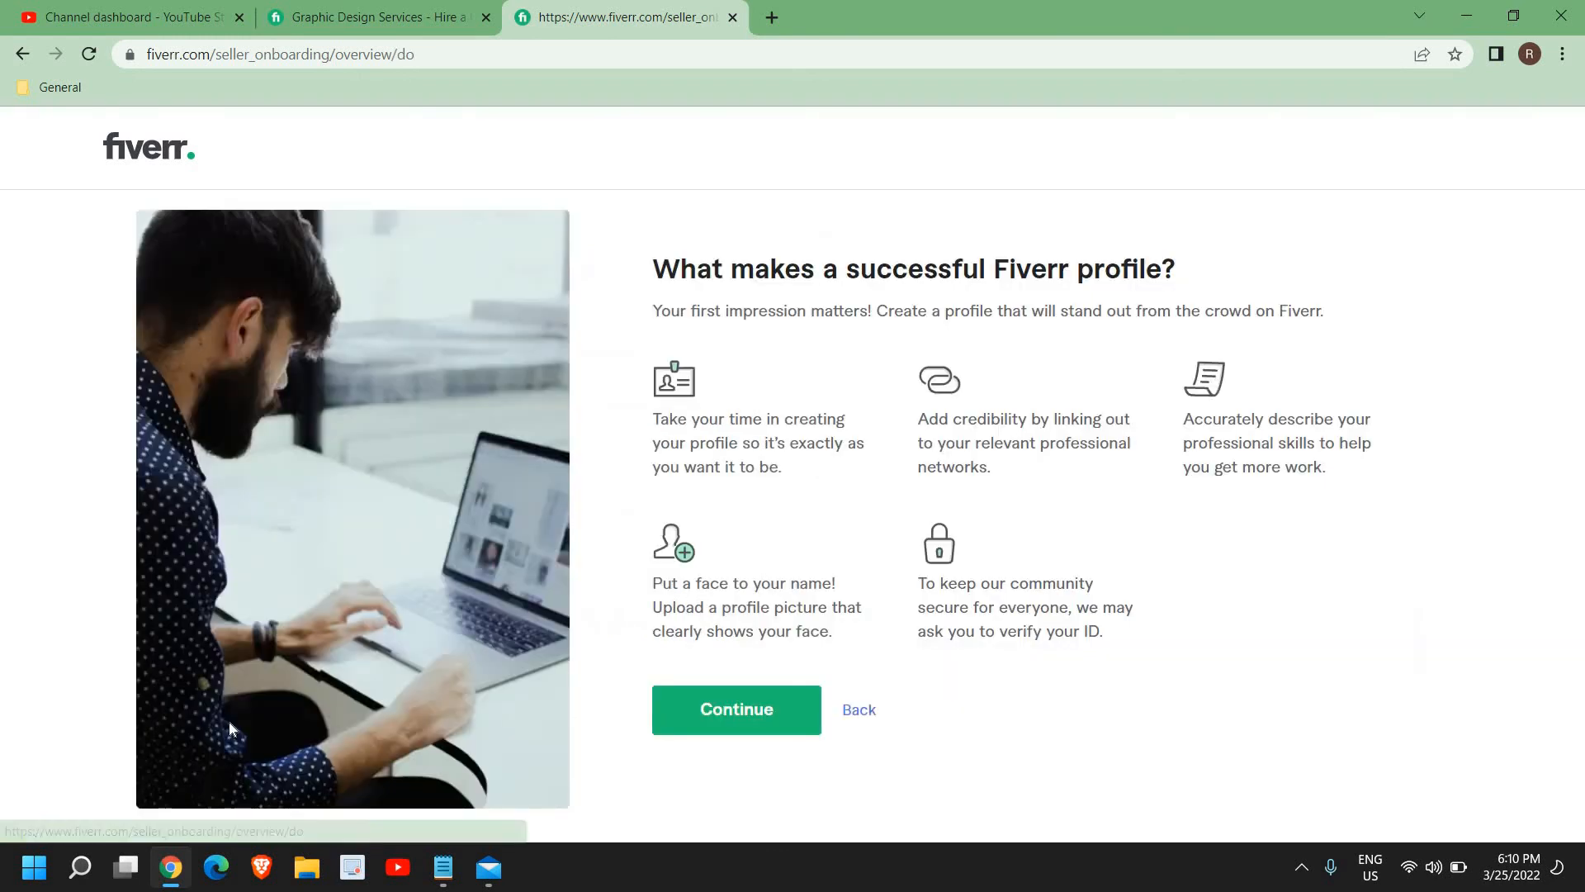
pyautogui.click(728, 708)
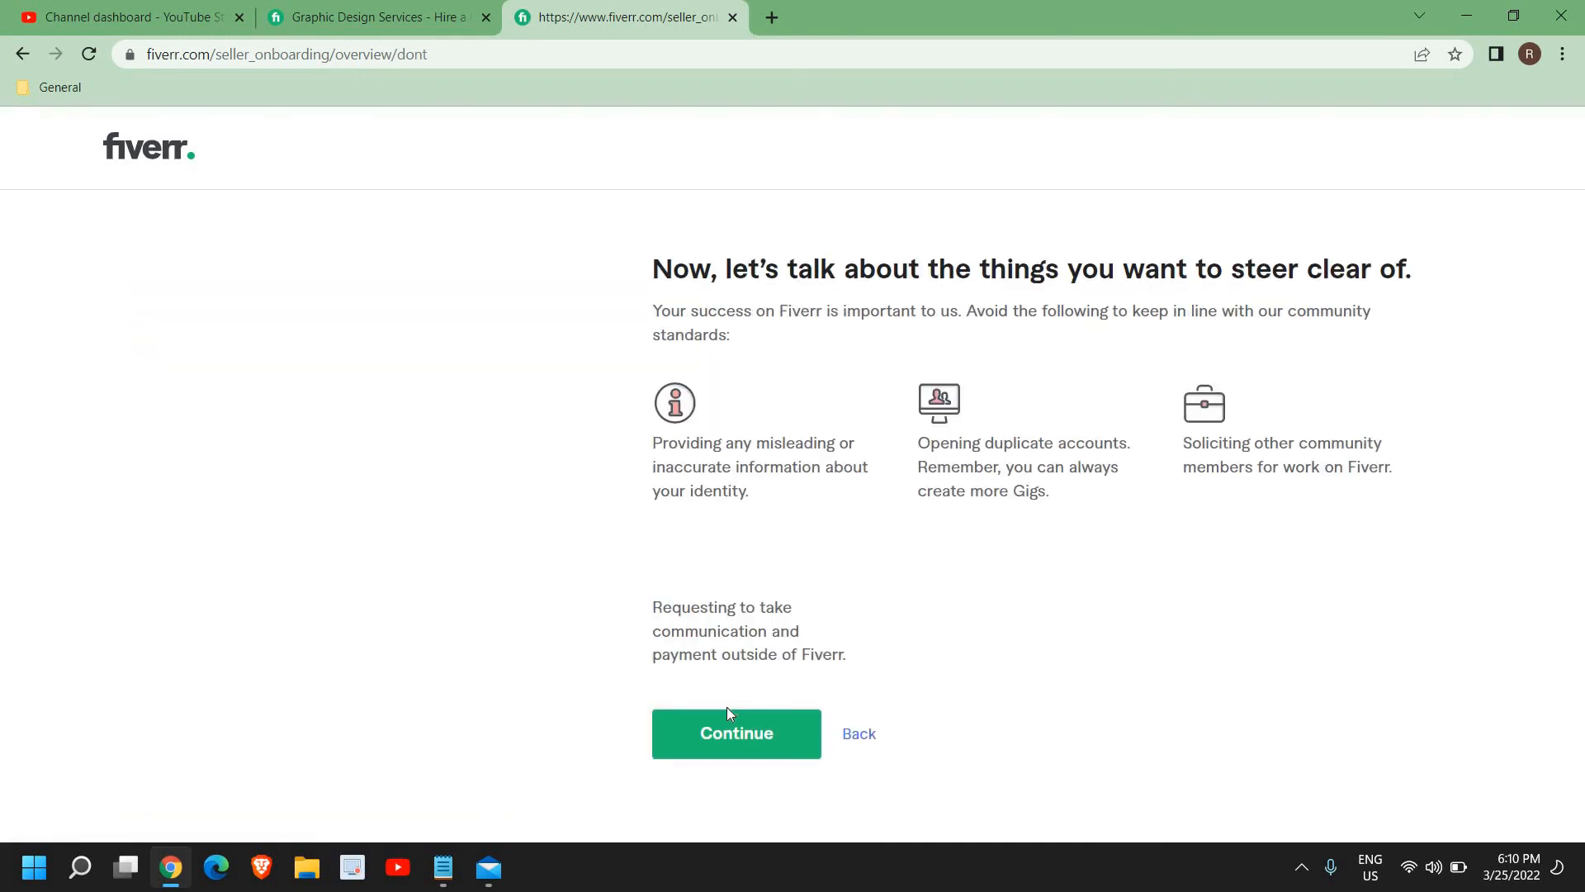
# - Continue past the page on things to avoid and look through the Personal Info form of the seller onboarding
pyautogui.click(719, 747)
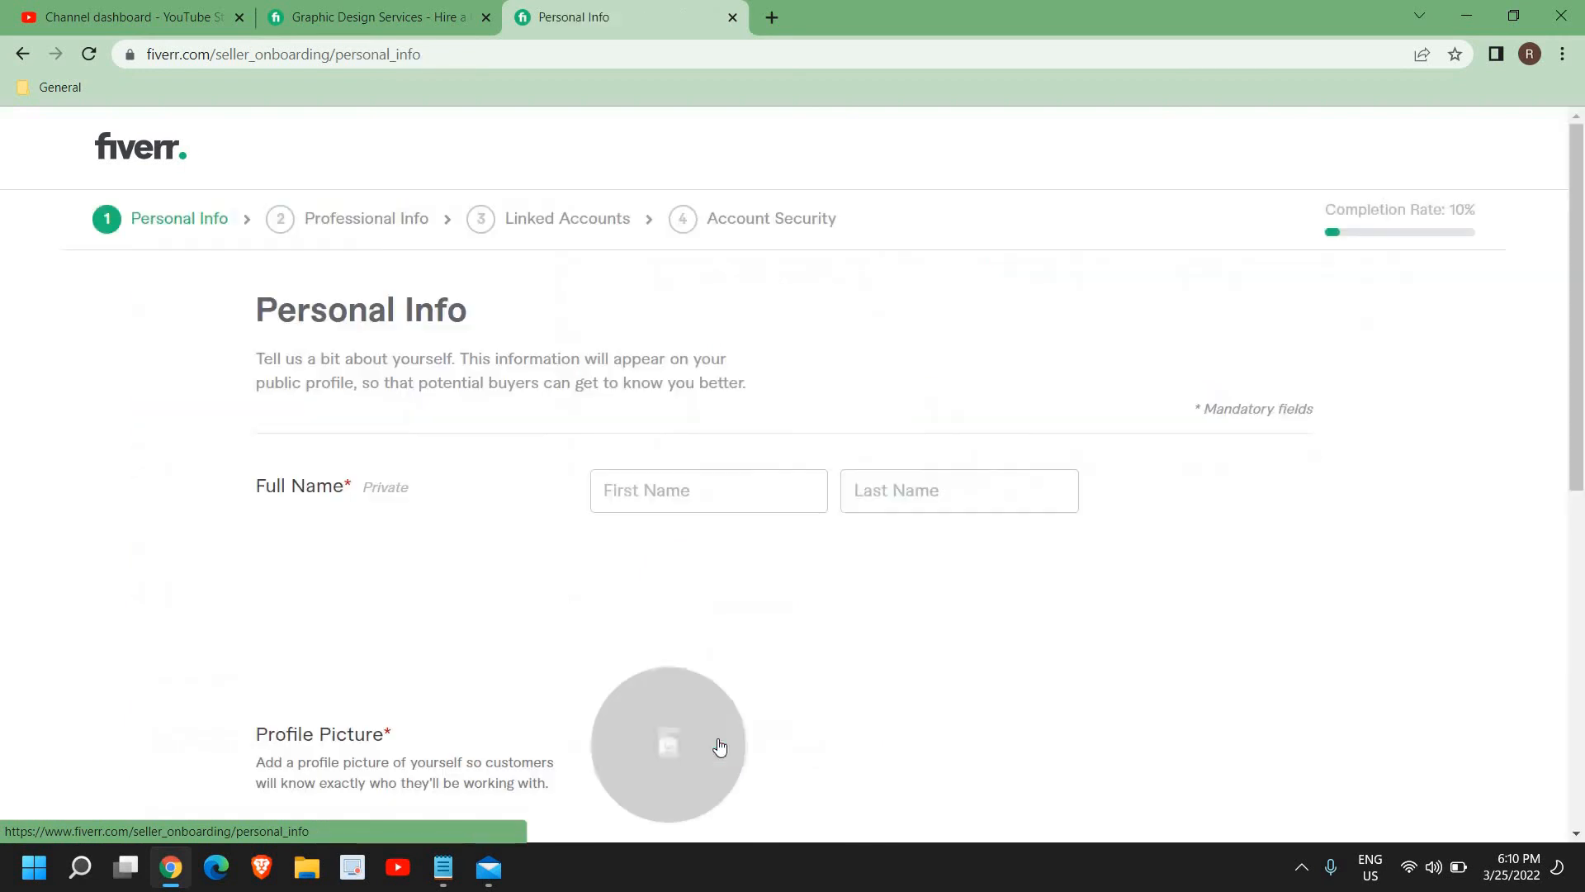
pyautogui.scroll(-1, 660, 582)
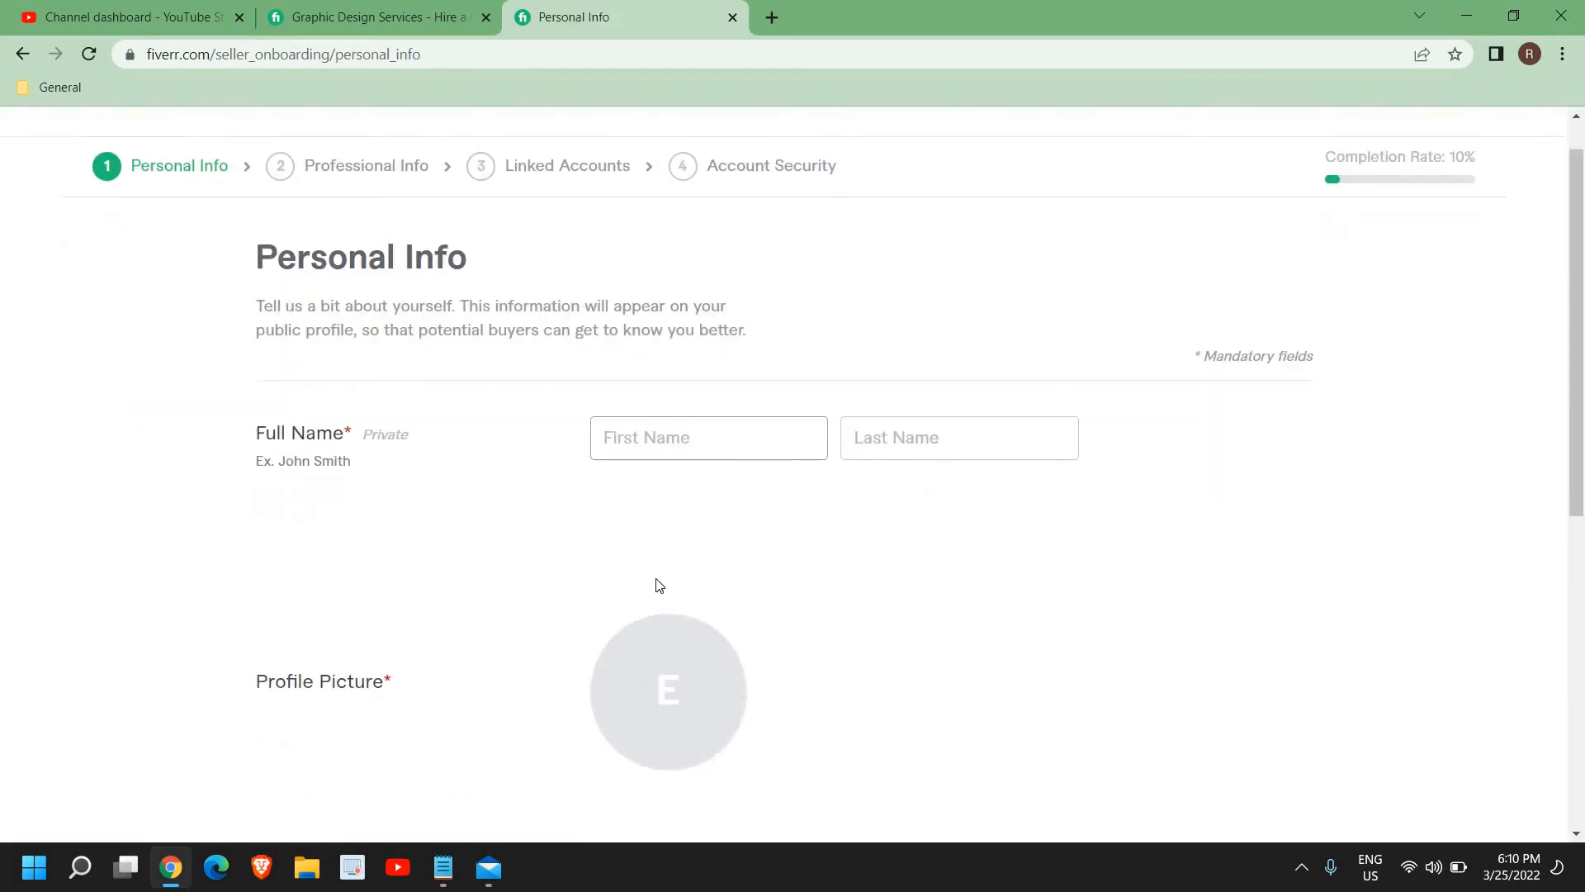
pyautogui.scroll(-6, 659, 586)
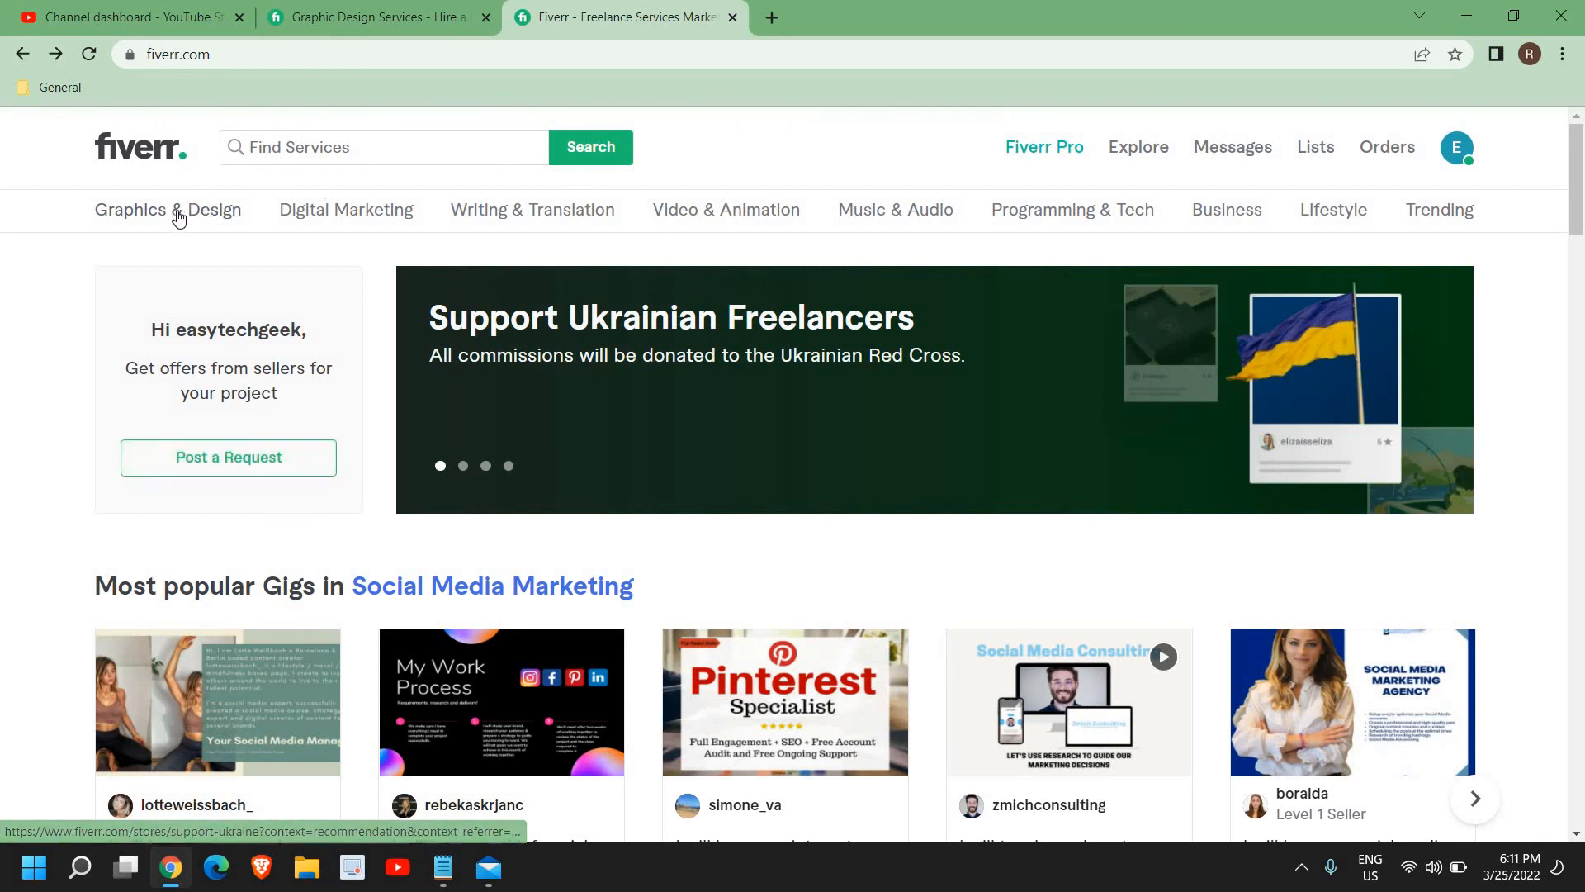
# - Open the App Design services under Graphics & Design, then go up to the Graphics & Design category page
pyautogui.moveTo(165, 221)
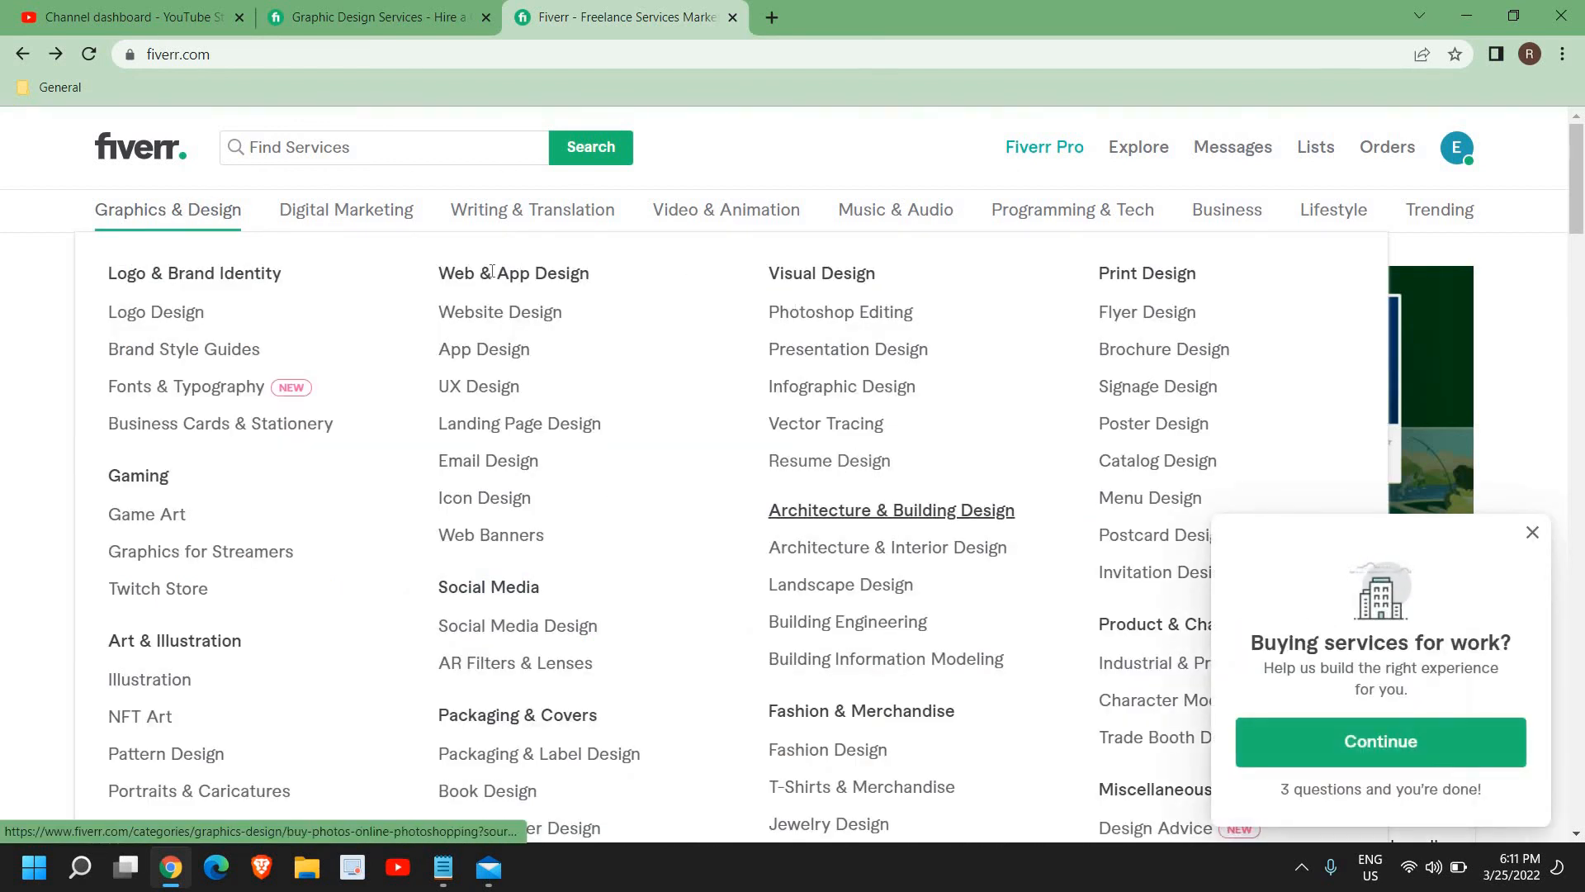
pyautogui.click(495, 354)
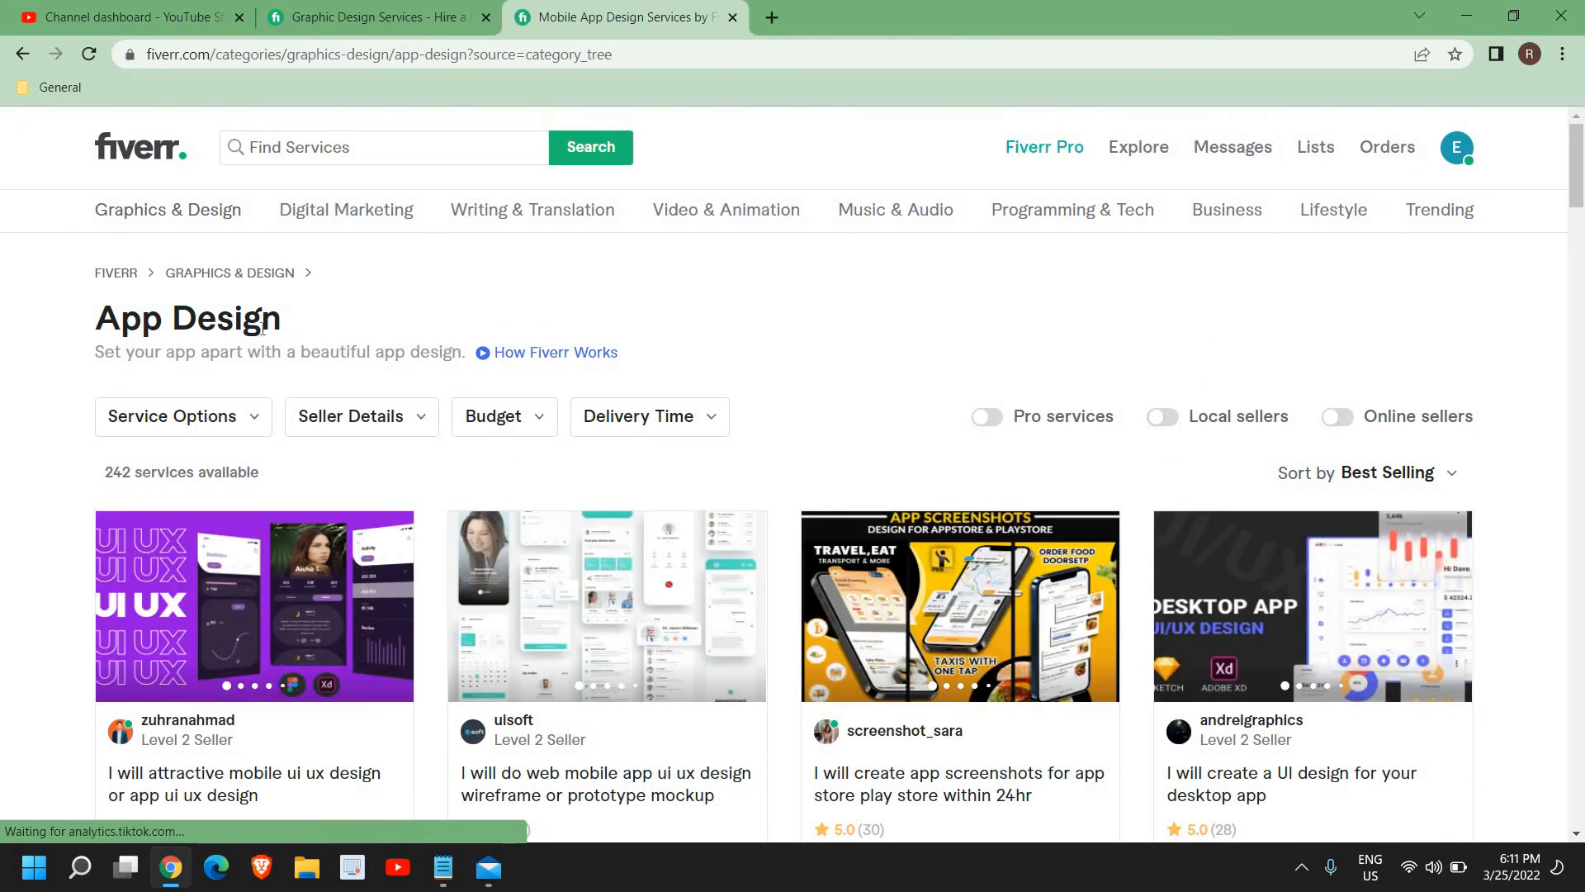
pyautogui.click(240, 272)
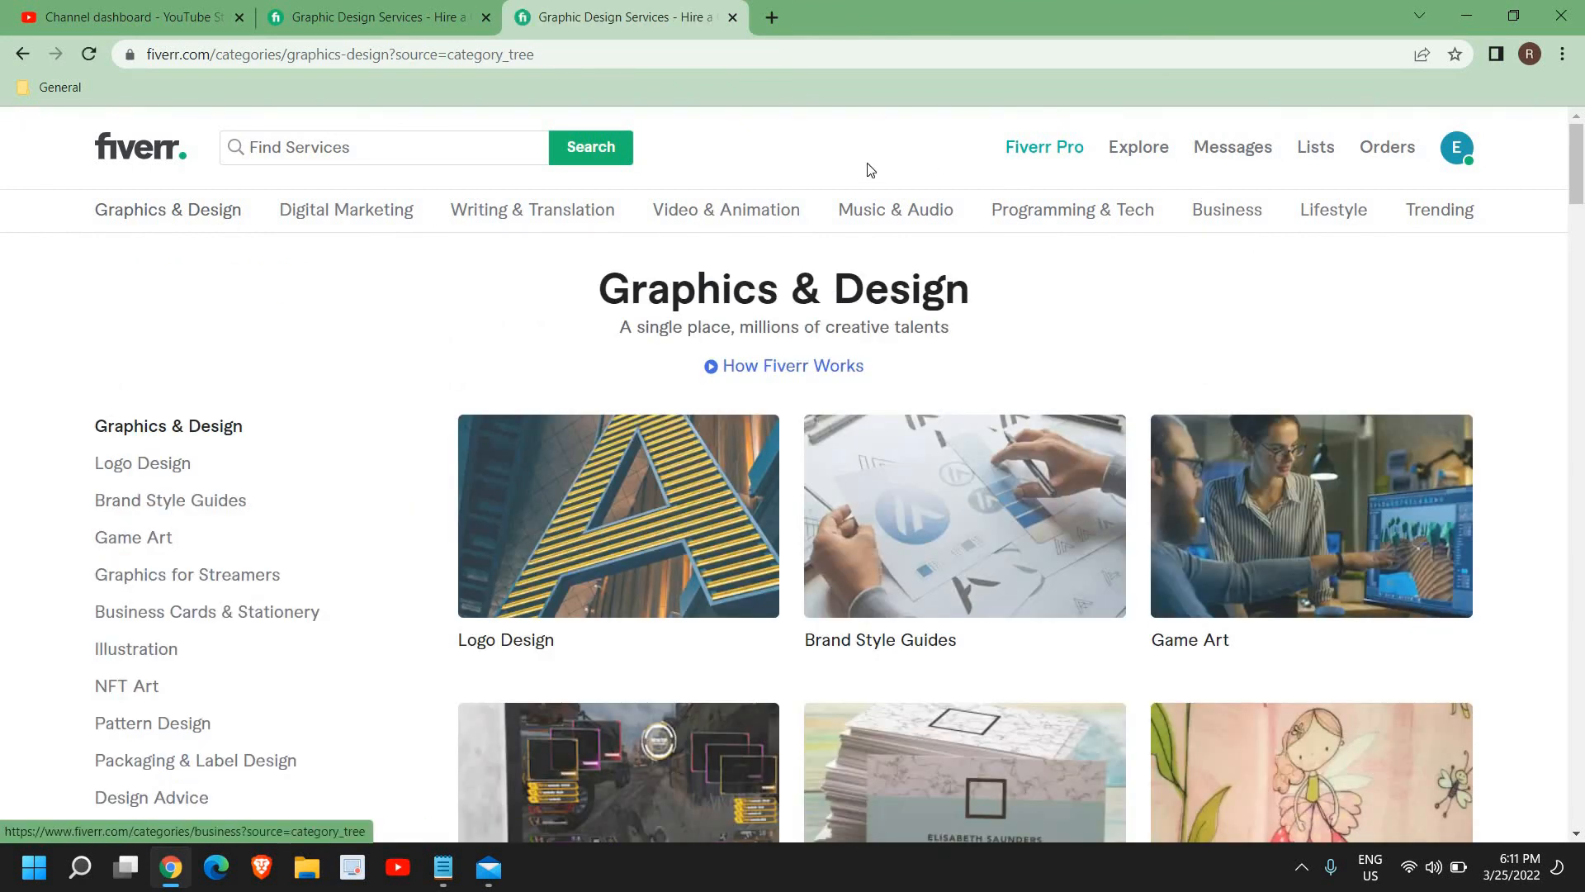